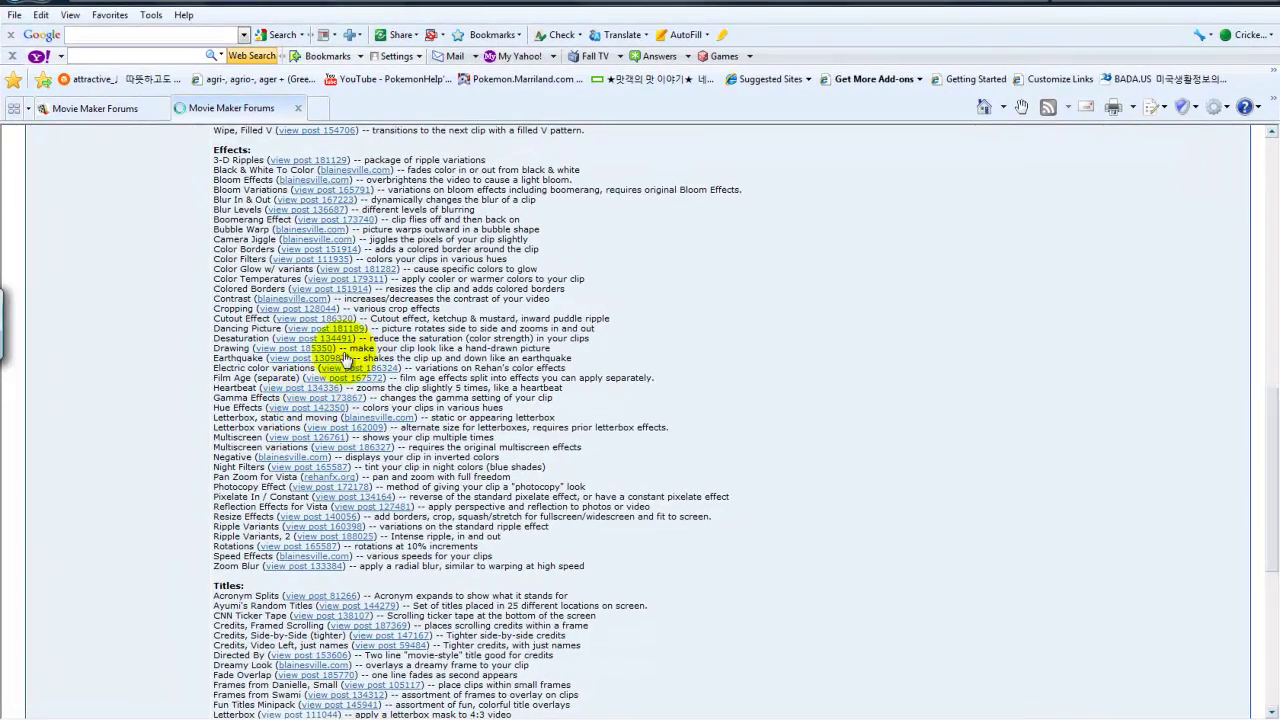
Open the Heartbeat effect forum thread and copy its entire XML code block
{"action": "left_click", "coordinate": [286, 389]}
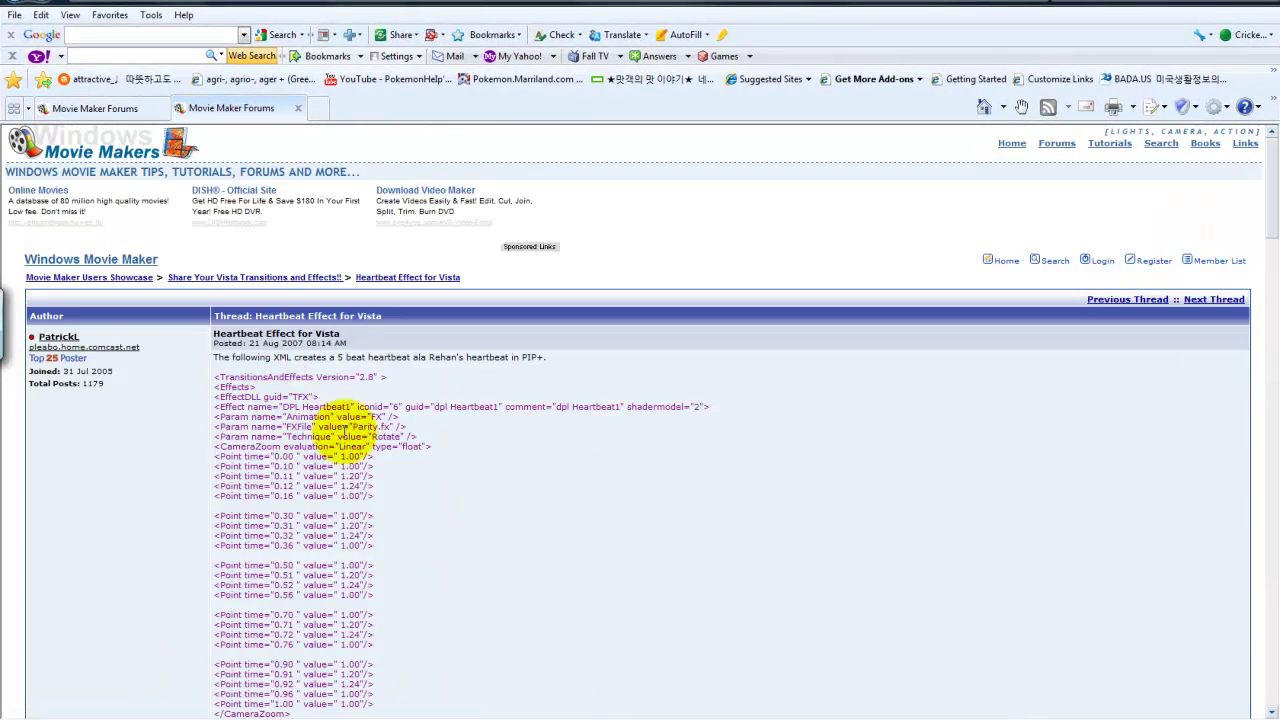
{"action": "scroll", "coordinate": [330, 420], "scroll_direction": "down", "scroll_amount": 4}
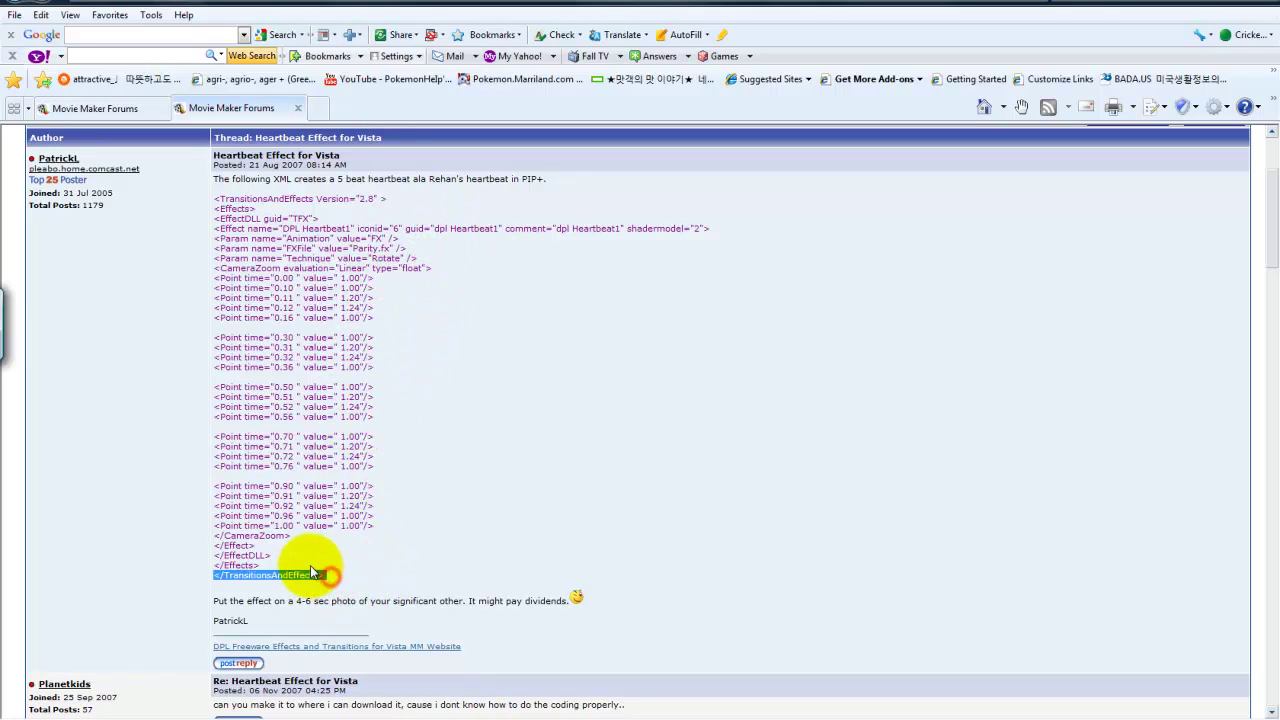
{"action": "left_click_drag", "start_coordinate": [311, 569], "coordinate": [229, 200]}
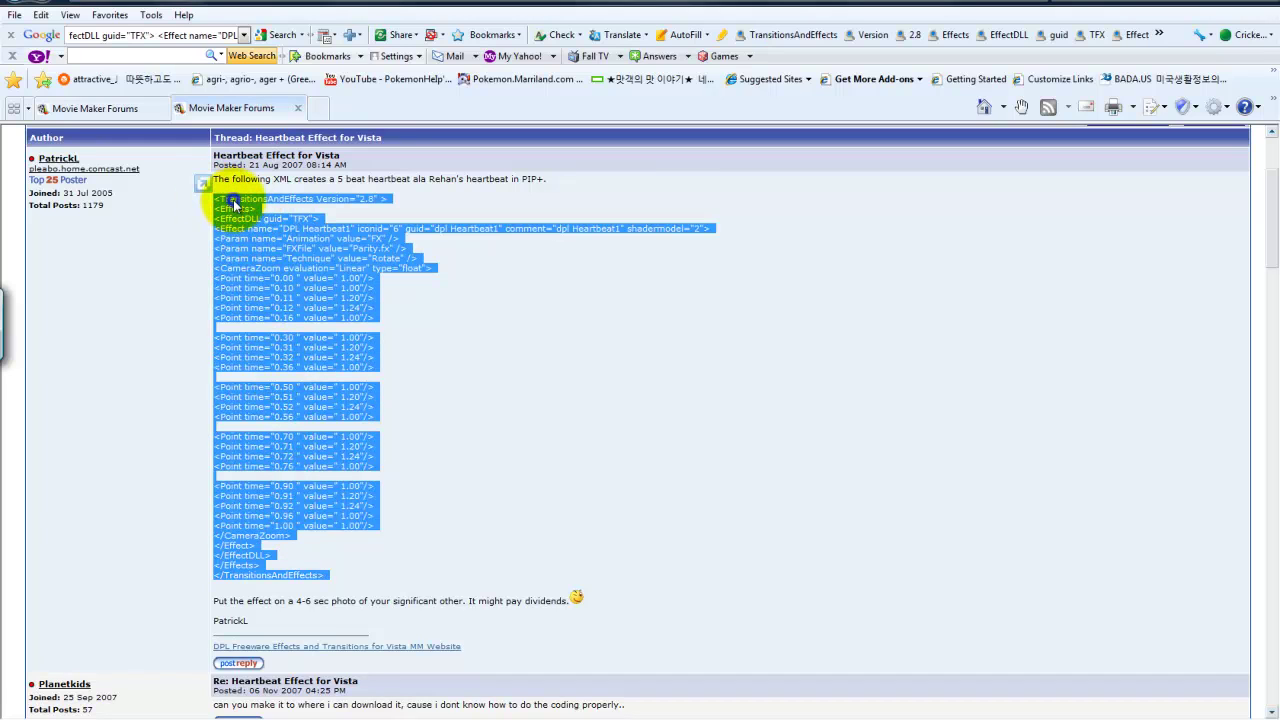
{"action": "right_click", "coordinate": [229, 205]}
{"action": "right_click", "coordinate": [229, 229]}
{"action": "right_click", "coordinate": [243, 243]}
{"action": "left_click", "coordinate": [178, 270]}
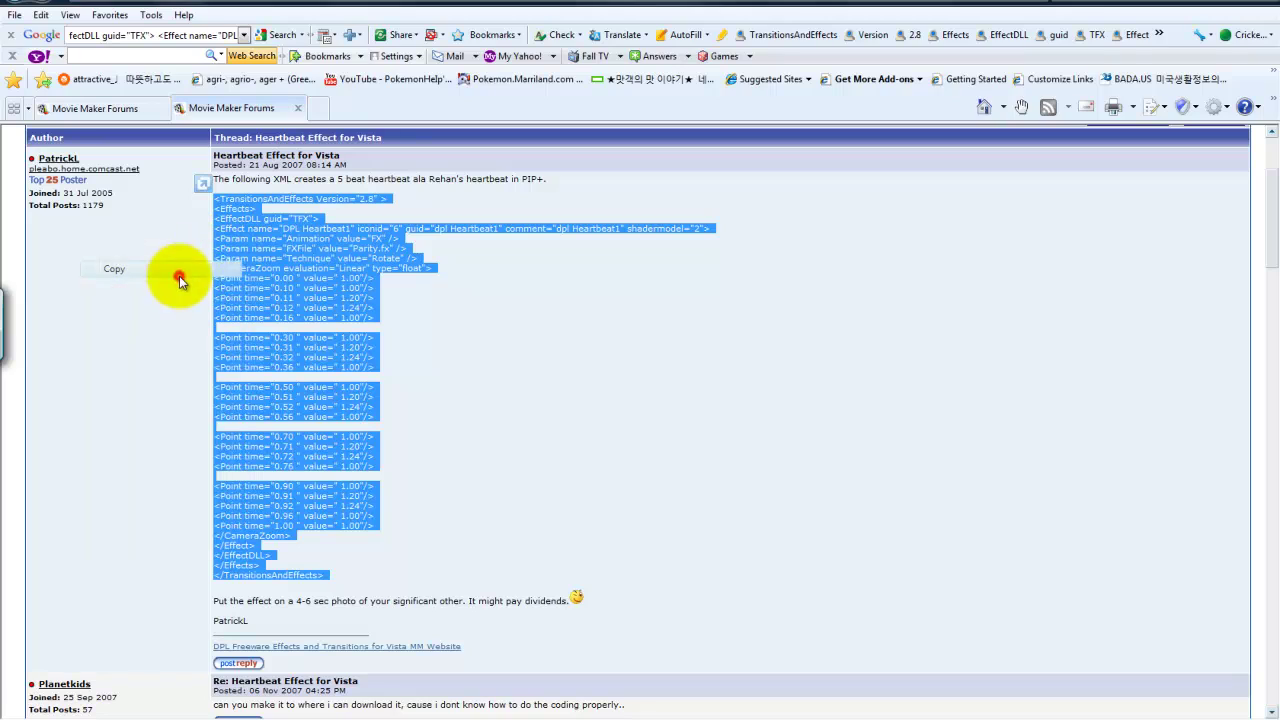
Browse from Computer through HP (C:)\Program Files\Movie Maker\Shared into the ADDonTFX folder
{"action": "key", "text": "super"}
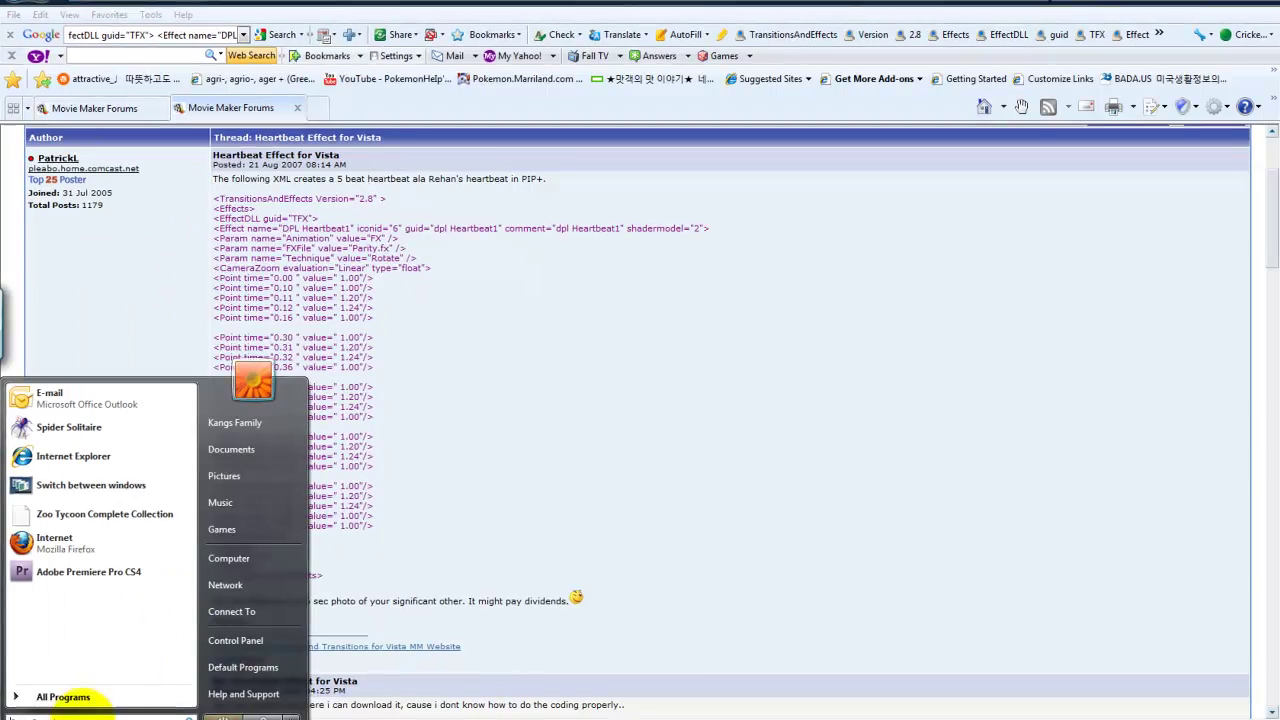
{"action": "left_click", "coordinate": [245, 557]}
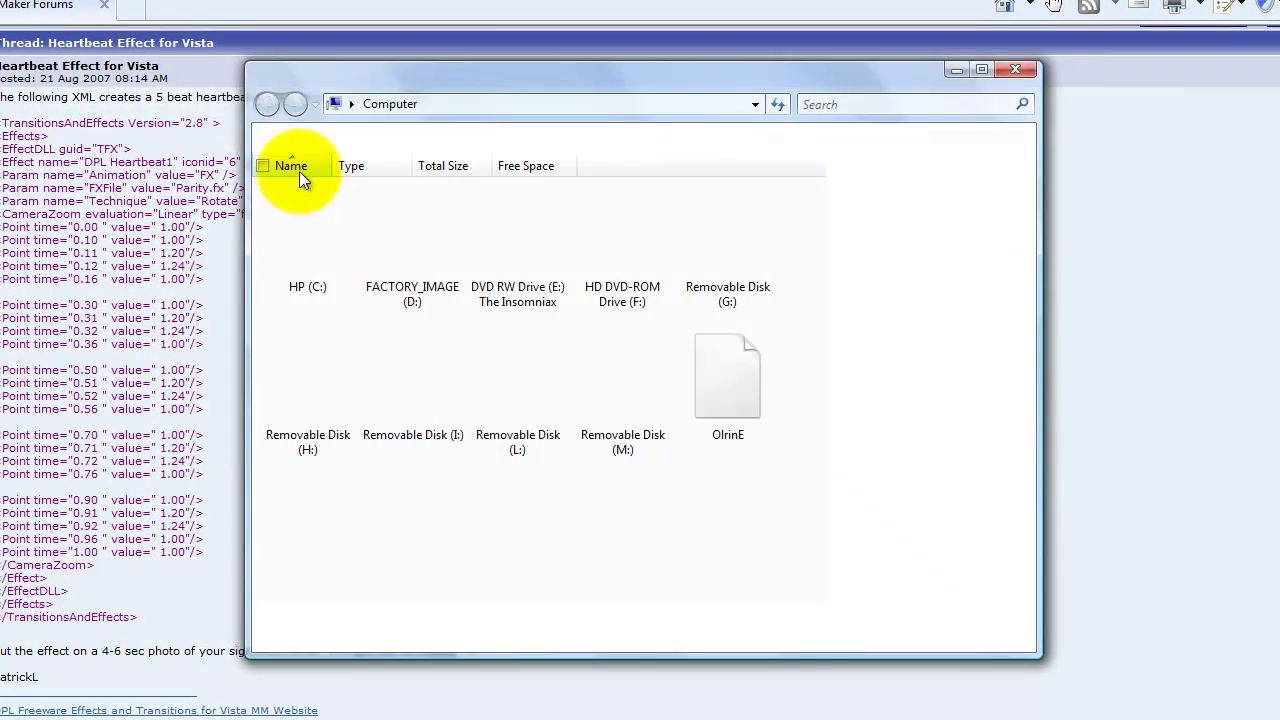
{"action": "double_click", "coordinate": [332, 247]}
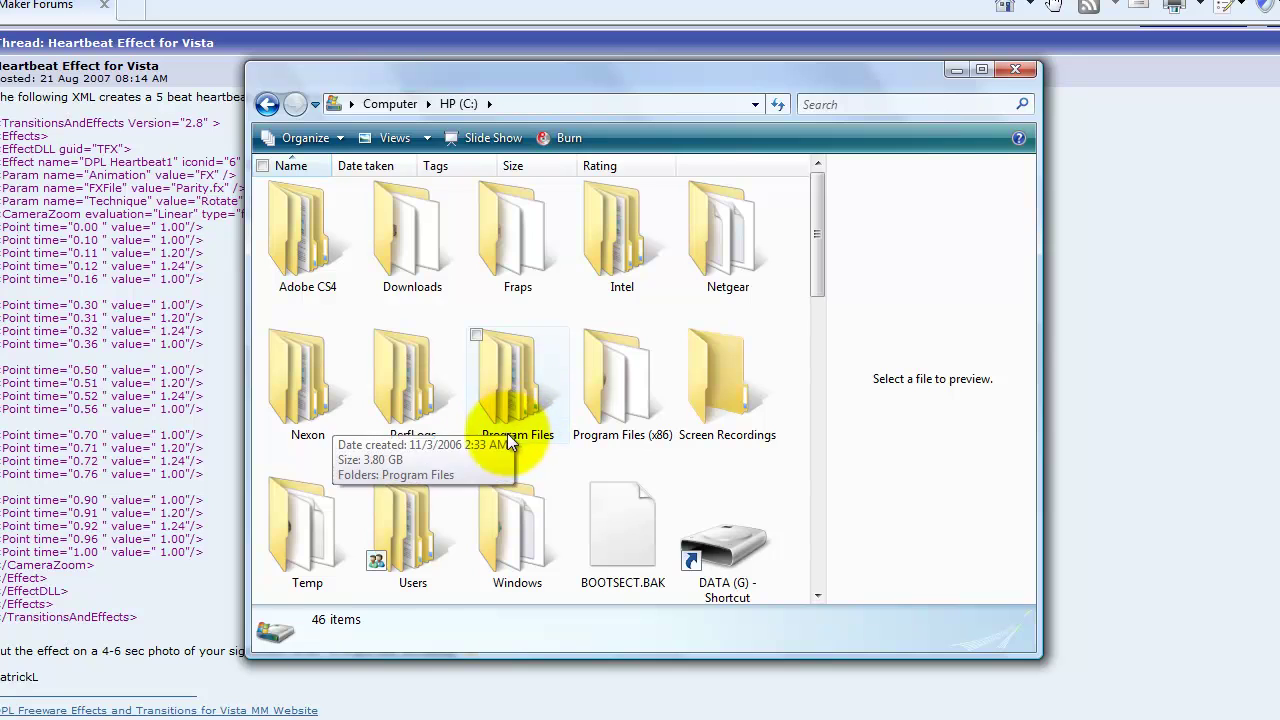
{"action": "double_click", "coordinate": [520, 393]}
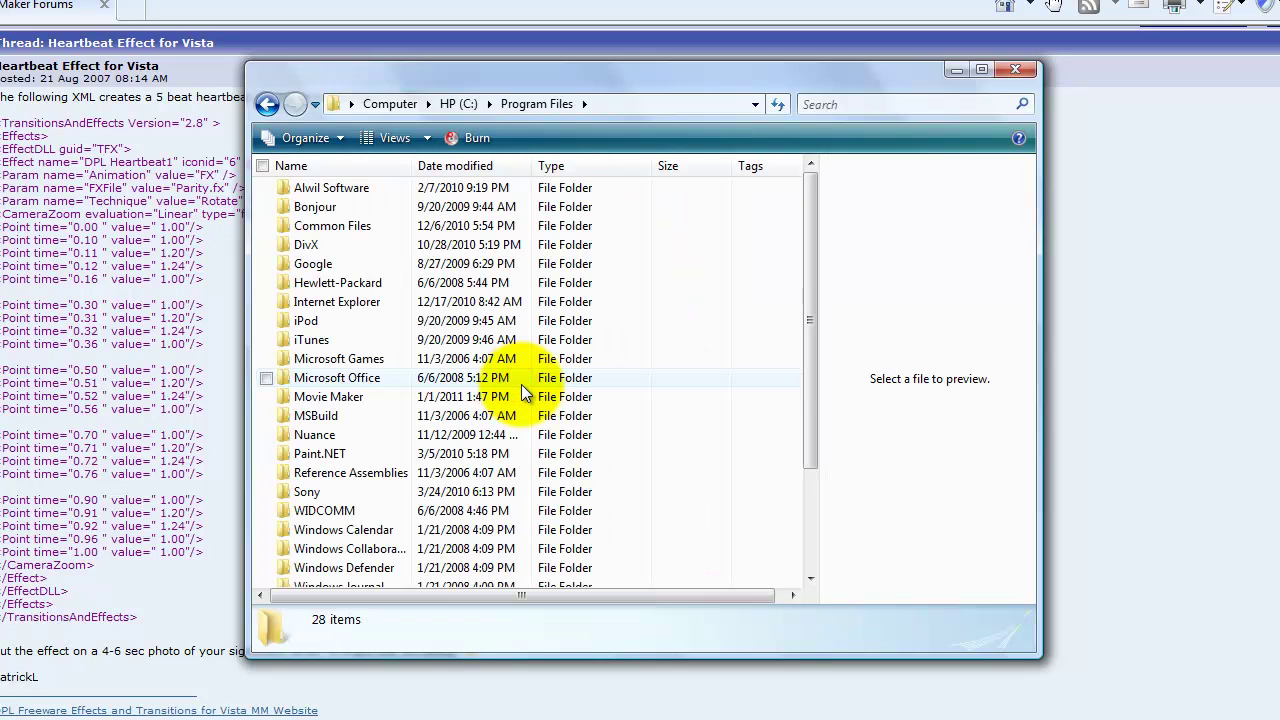
{"action": "scroll", "coordinate": [496, 341], "scroll_direction": "down", "scroll_amount": 1}
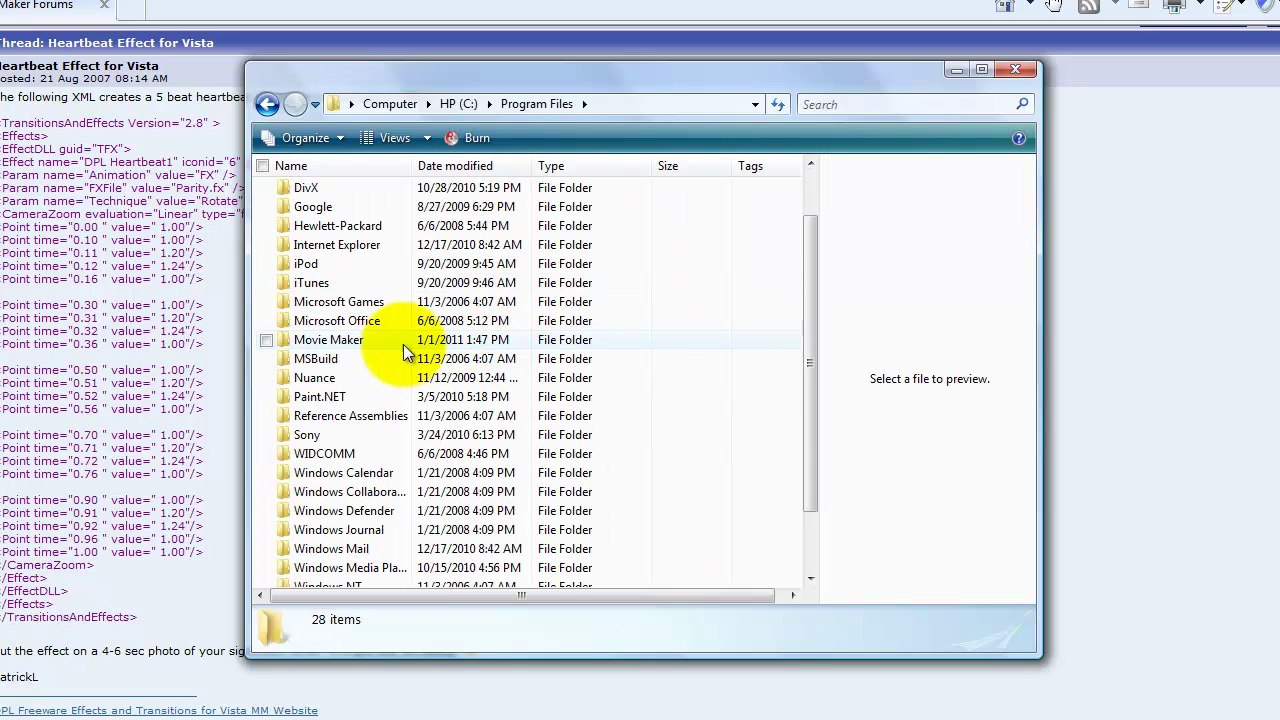
{"action": "left_click", "coordinate": [302, 344]}
{"action": "double_click", "coordinate": [300, 341]}
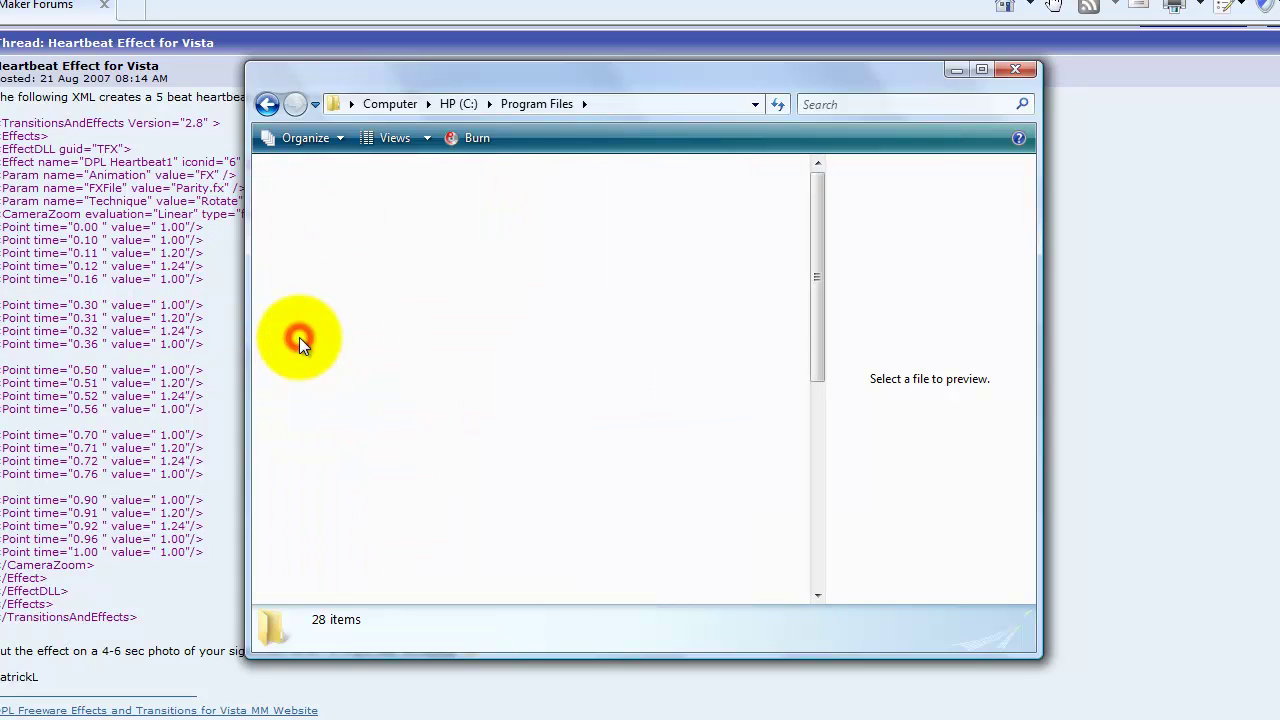
{"action": "scroll", "coordinate": [592, 390], "scroll_direction": "down", "scroll_amount": 2}
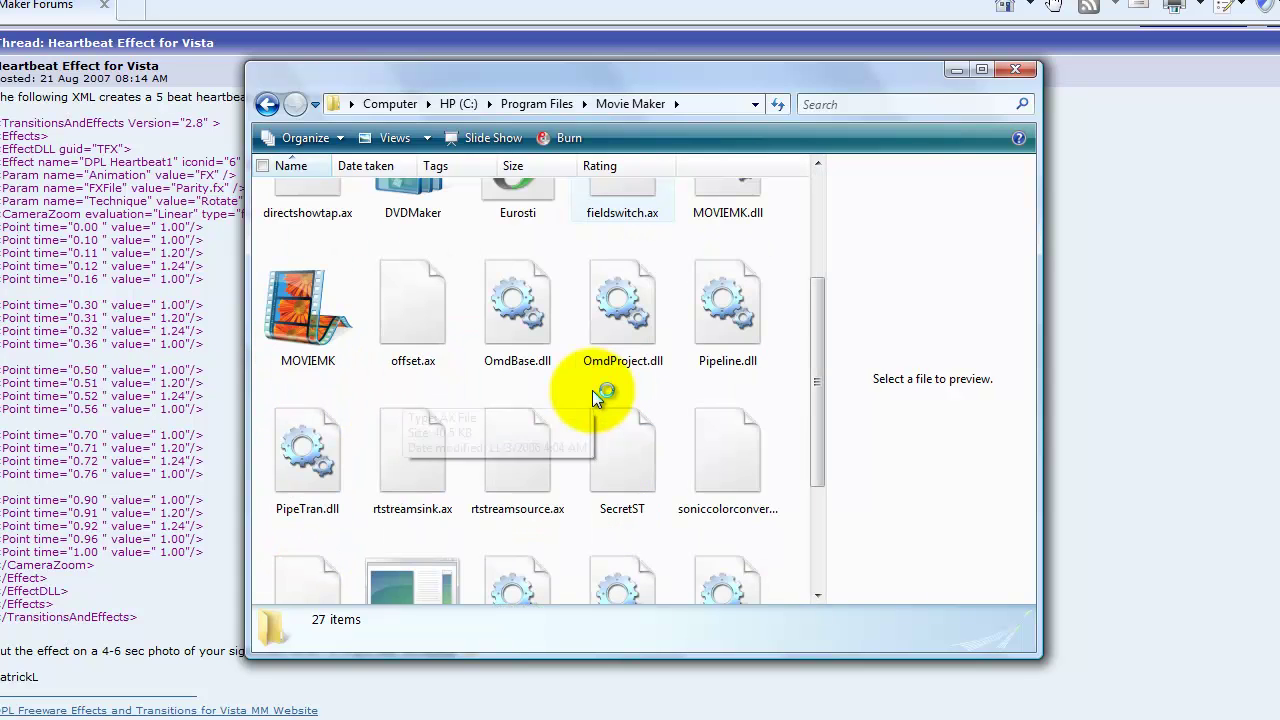
{"action": "scroll", "coordinate": [592, 390], "scroll_direction": "up", "scroll_amount": 2}
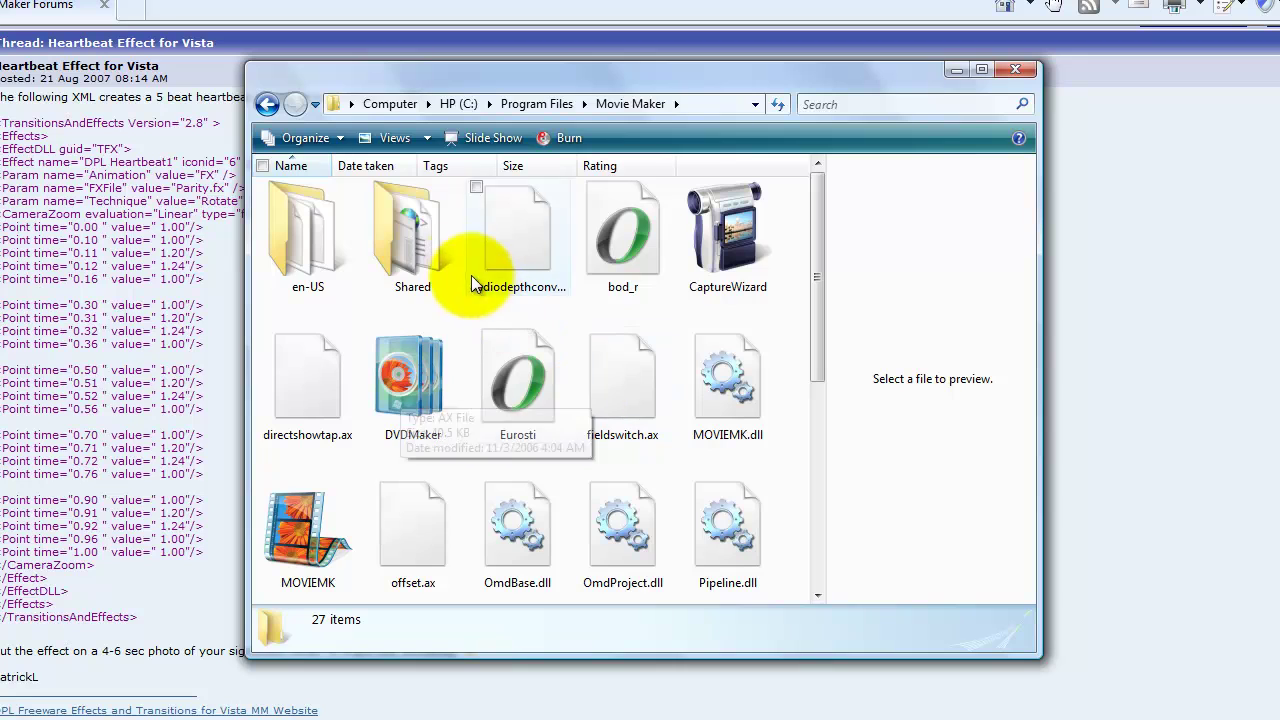
{"action": "double_click", "coordinate": [408, 230]}
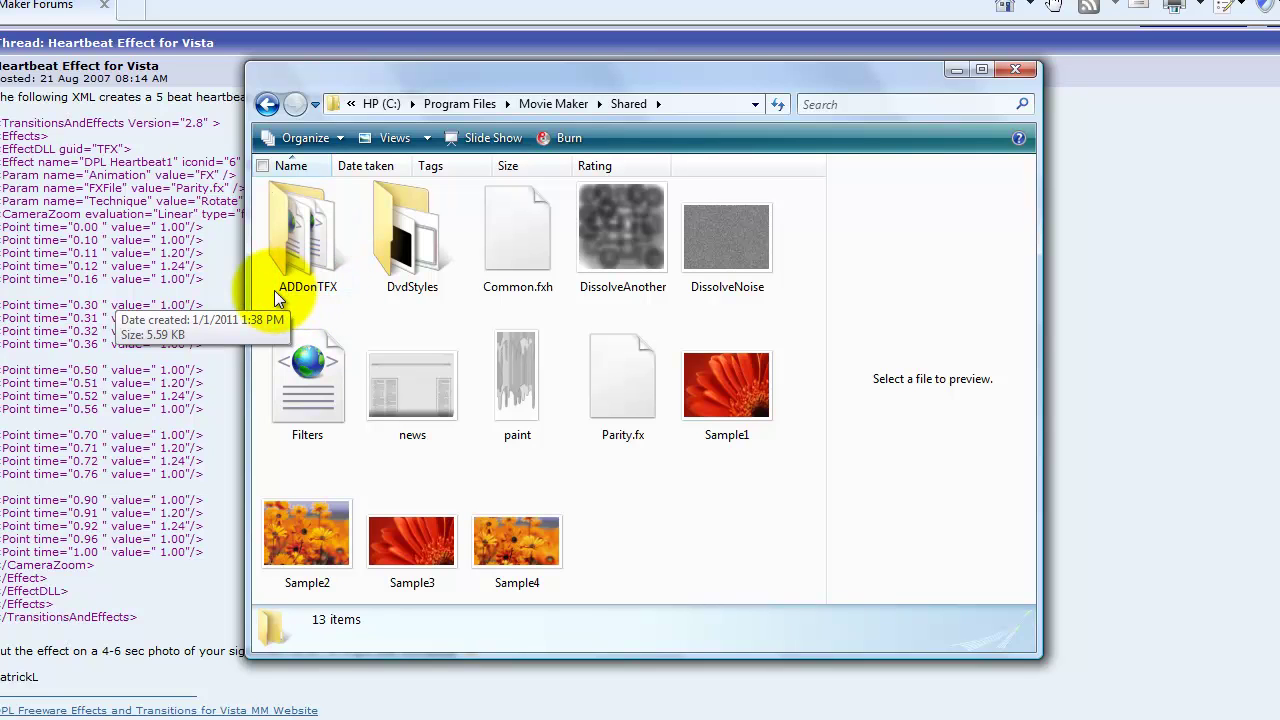
{"action": "left_click", "coordinate": [317, 257]}
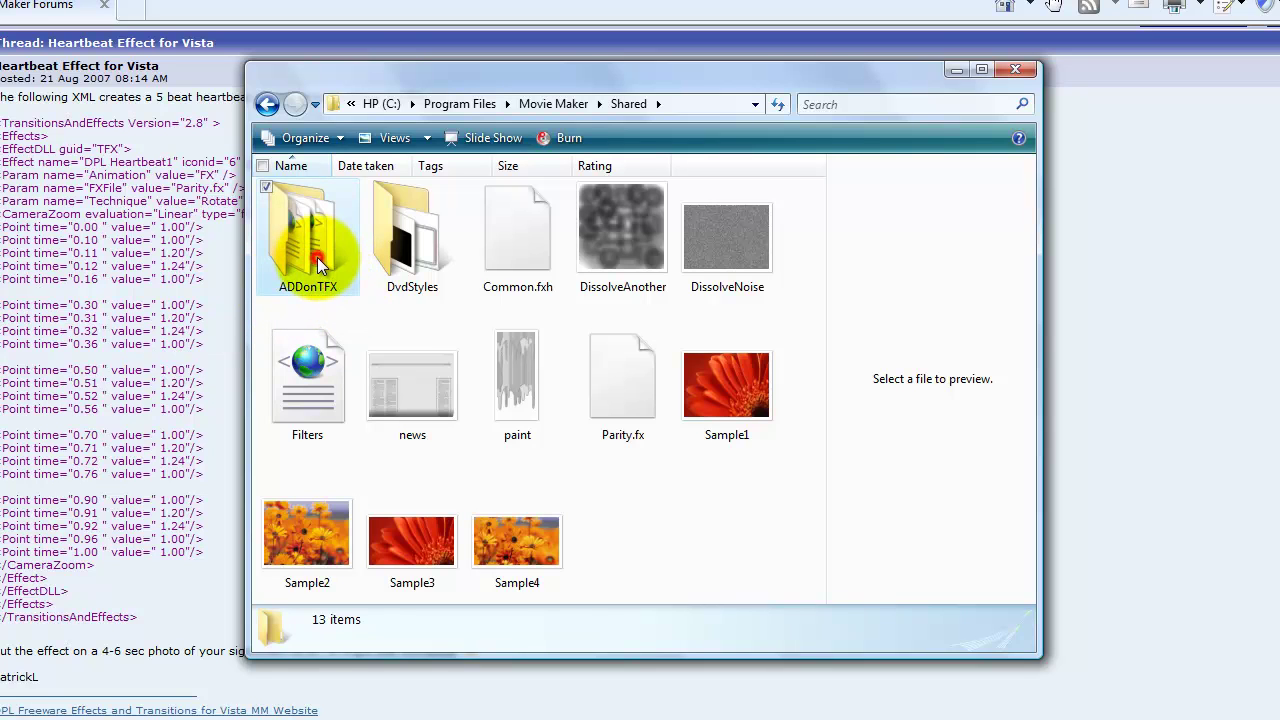
{"action": "double_click", "coordinate": [317, 257]}
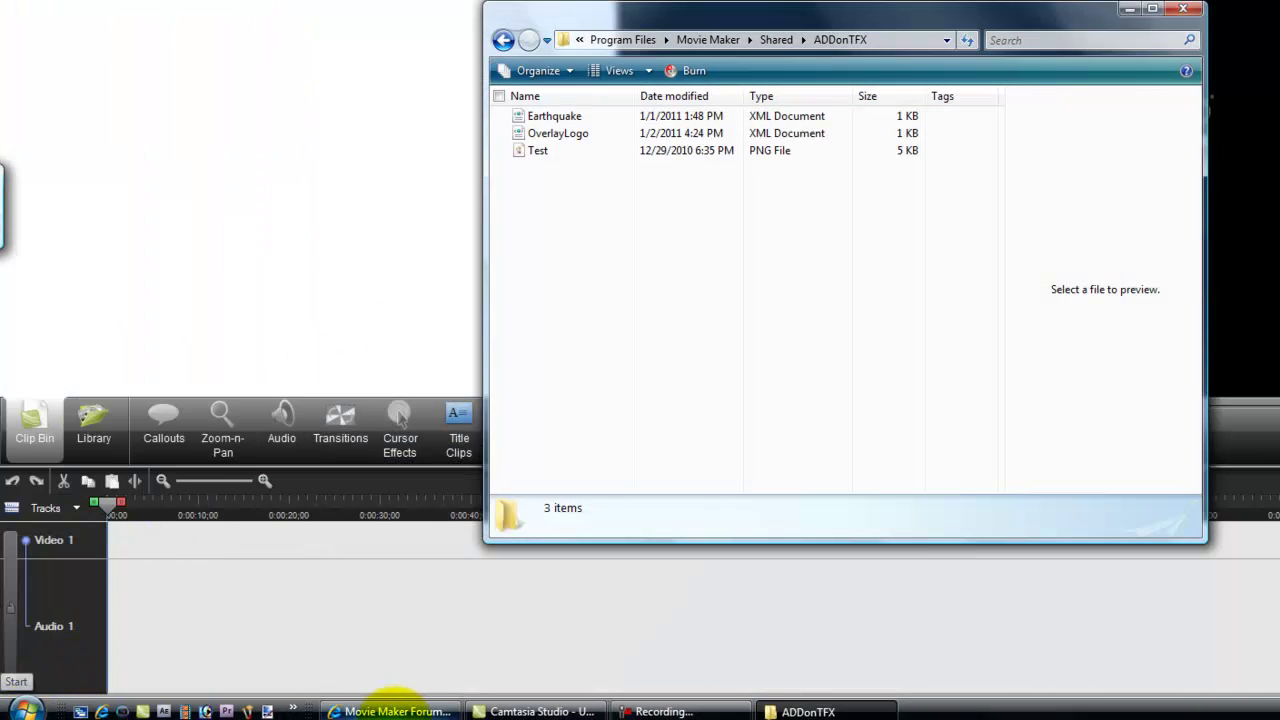
Launch Notepad from the Start menu search with 'no'
{"action": "left_click", "coordinate": [445, 711]}
{"action": "left_click", "coordinate": [822, 712]}
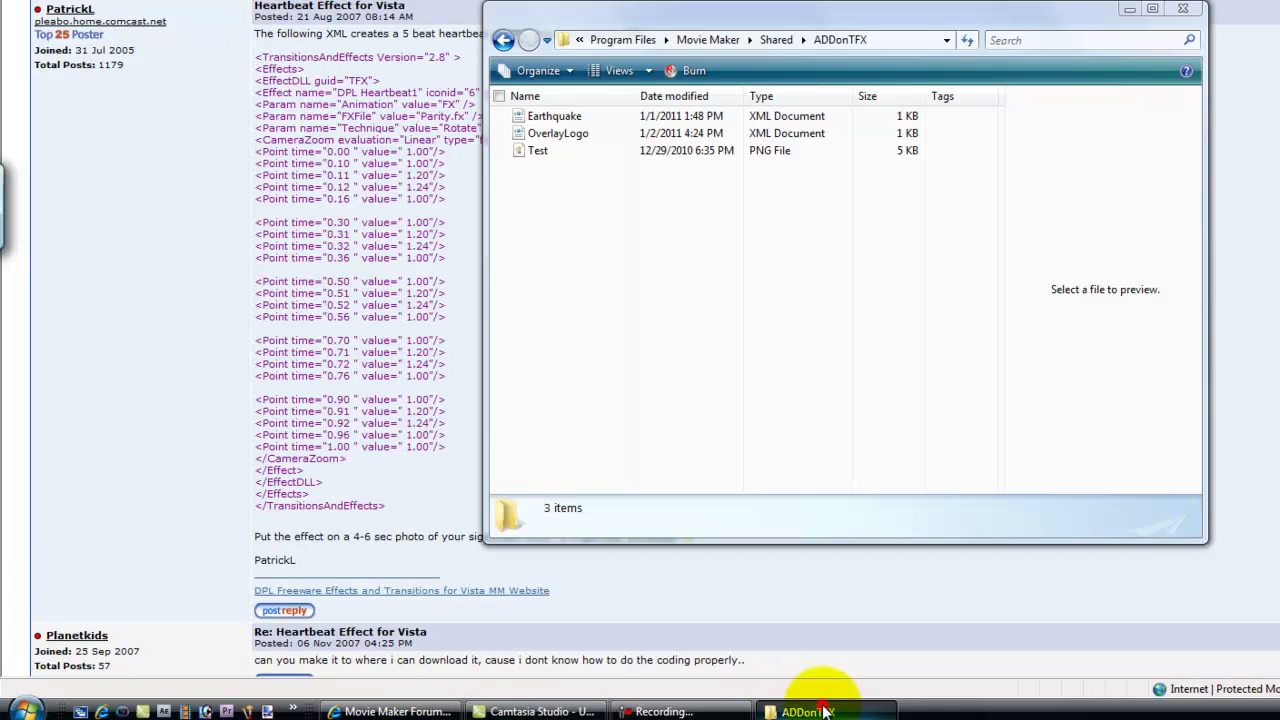
{"action": "left_click", "coordinate": [20, 702]}
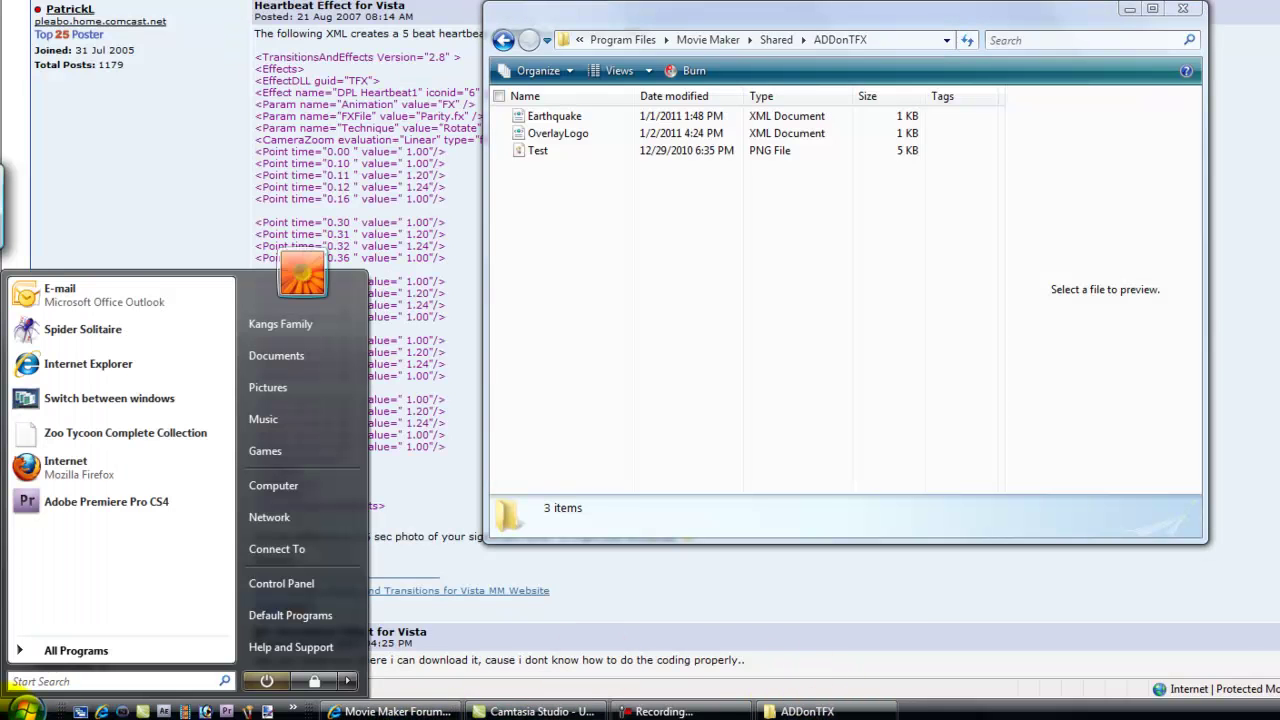
{"action": "type", "text": "notepad"}
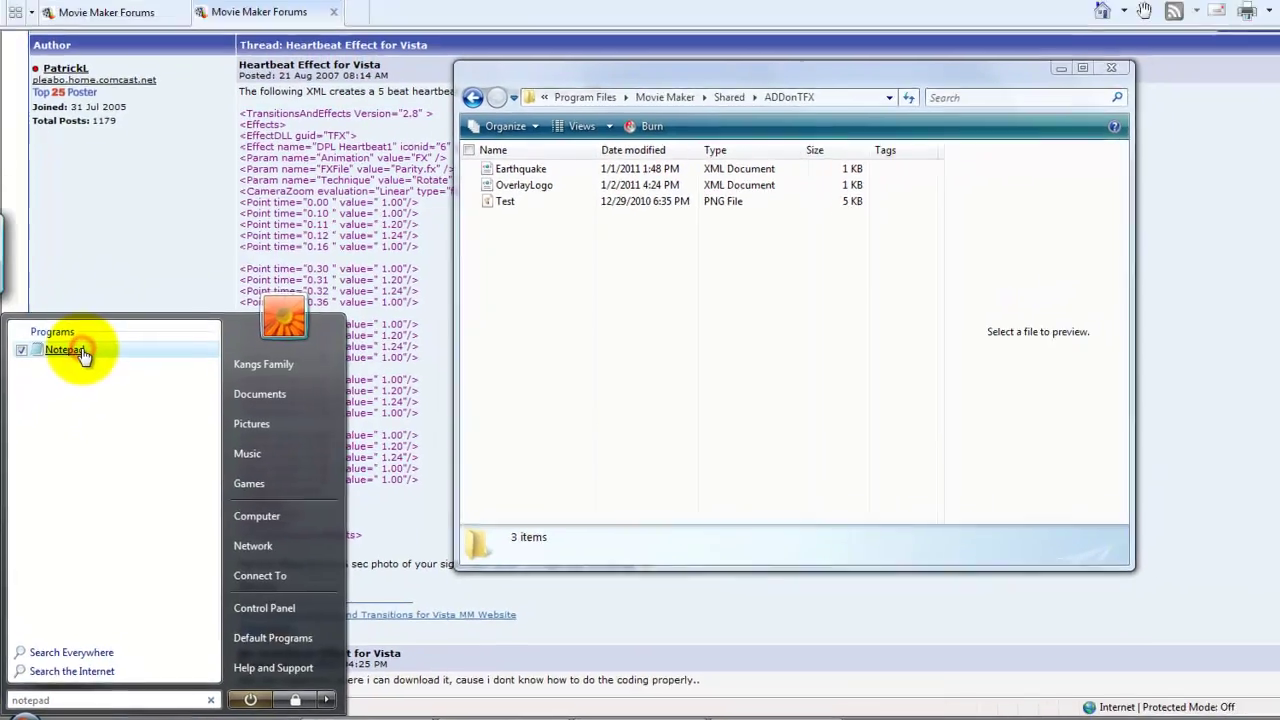
{"action": "left_click", "coordinate": [60, 306]}
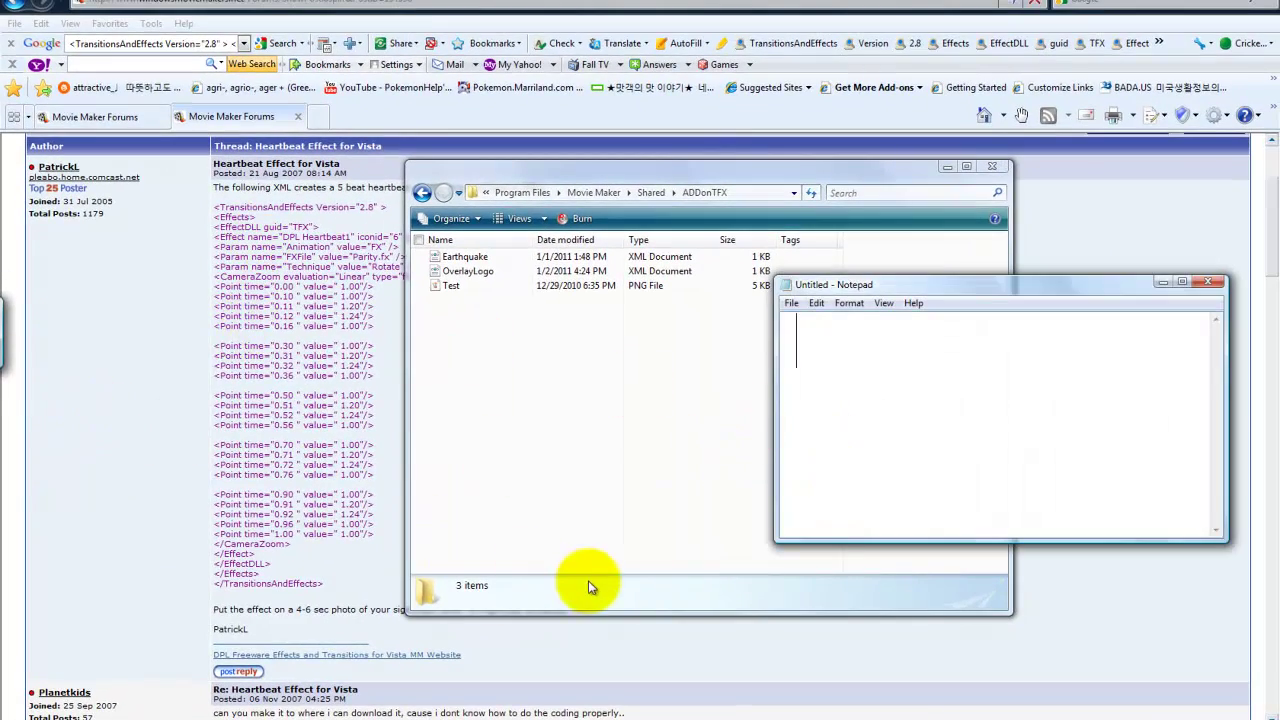
Paste the Heartbeat effect XML into Notepad, maximize it, and return to the top
{"action": "key", "text": "ctrl+v"}
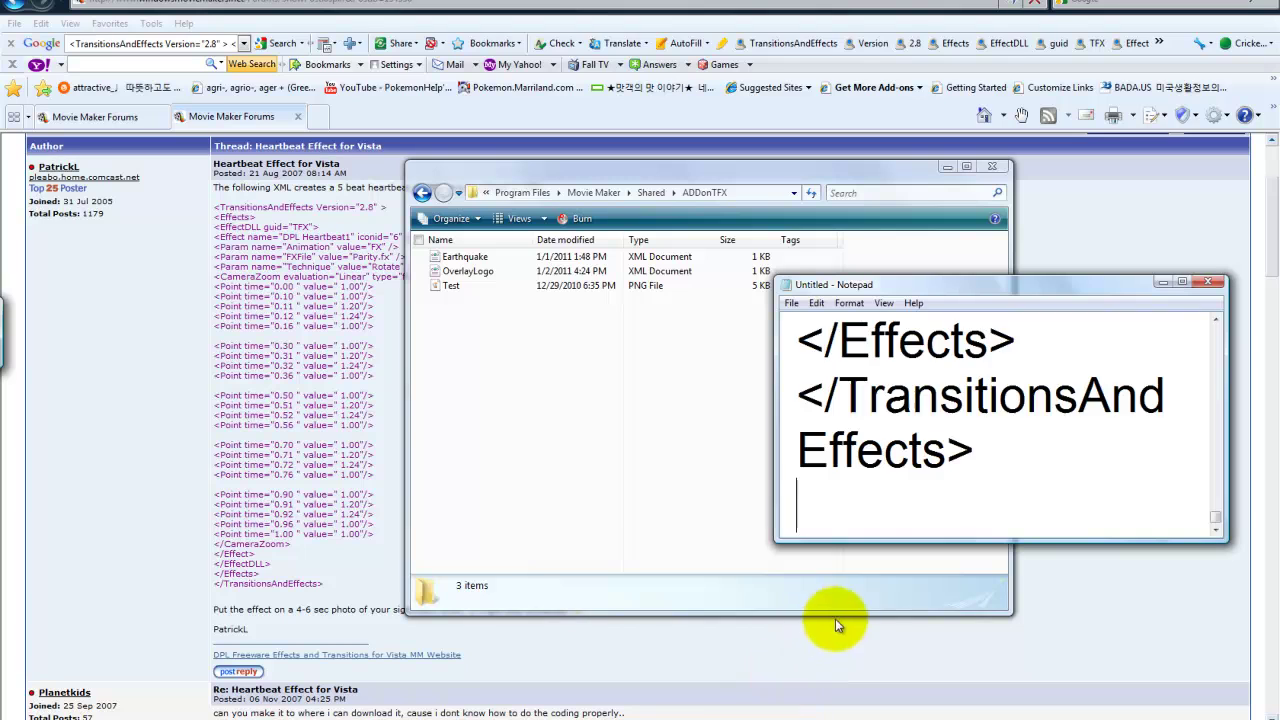
{"action": "left_click", "coordinate": [1188, 285]}
{"action": "scroll", "coordinate": [757, 314], "scroll_direction": "up", "scroll_amount": 5}
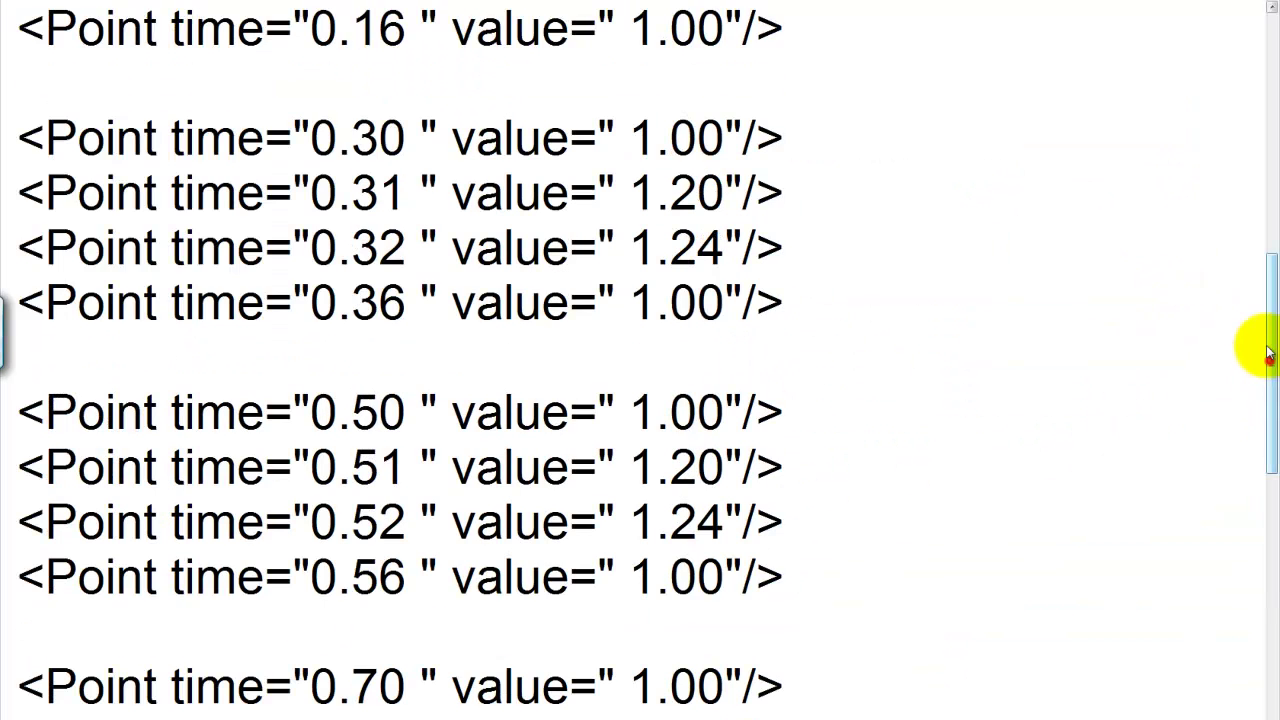
{"action": "left_click_drag", "start_coordinate": [1268, 355], "coordinate": [1246, 69]}
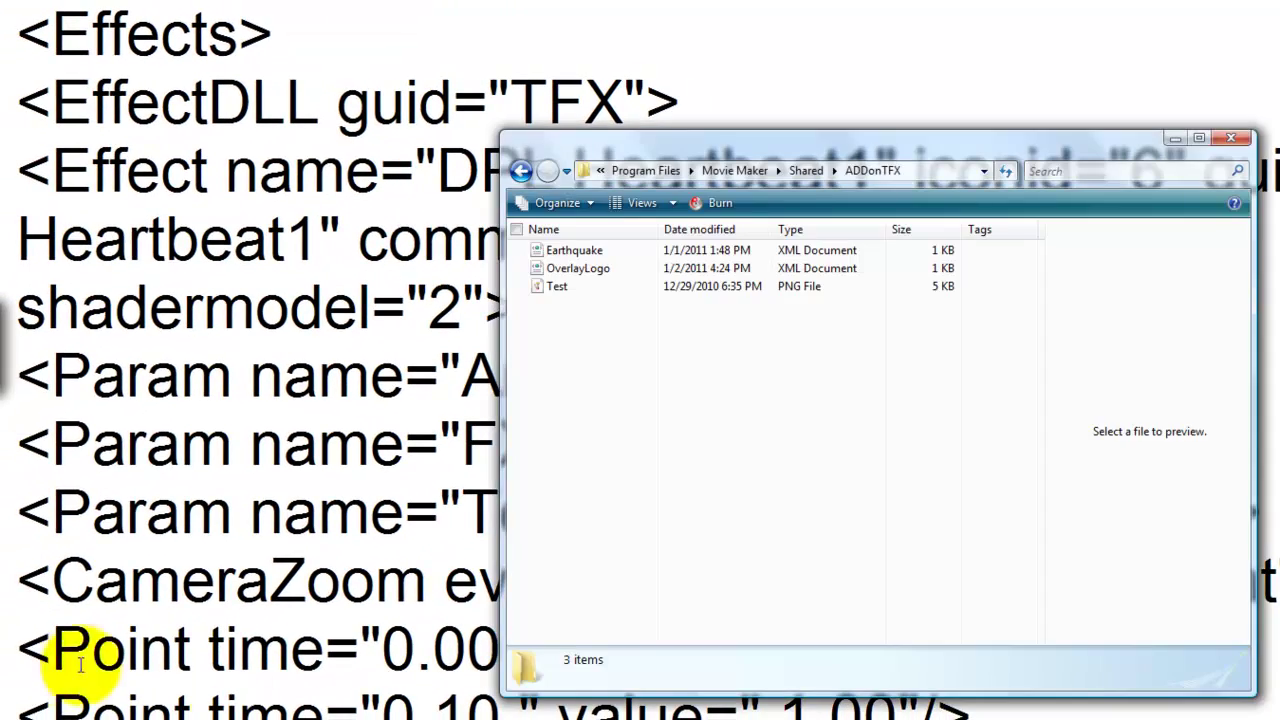
Open the Documents folder and position its window beside the ADDonTFX window
{"action": "left_click", "coordinate": [40, 712]}
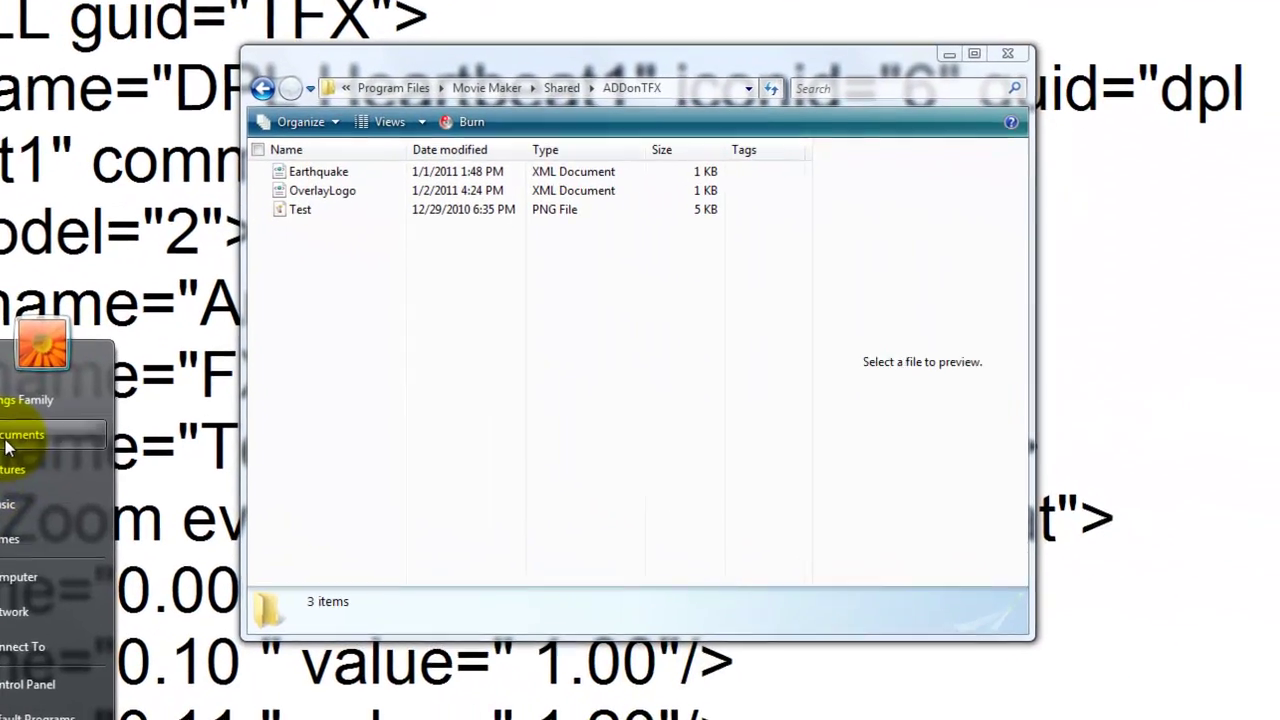
{"action": "left_click", "coordinate": [285, 490]}
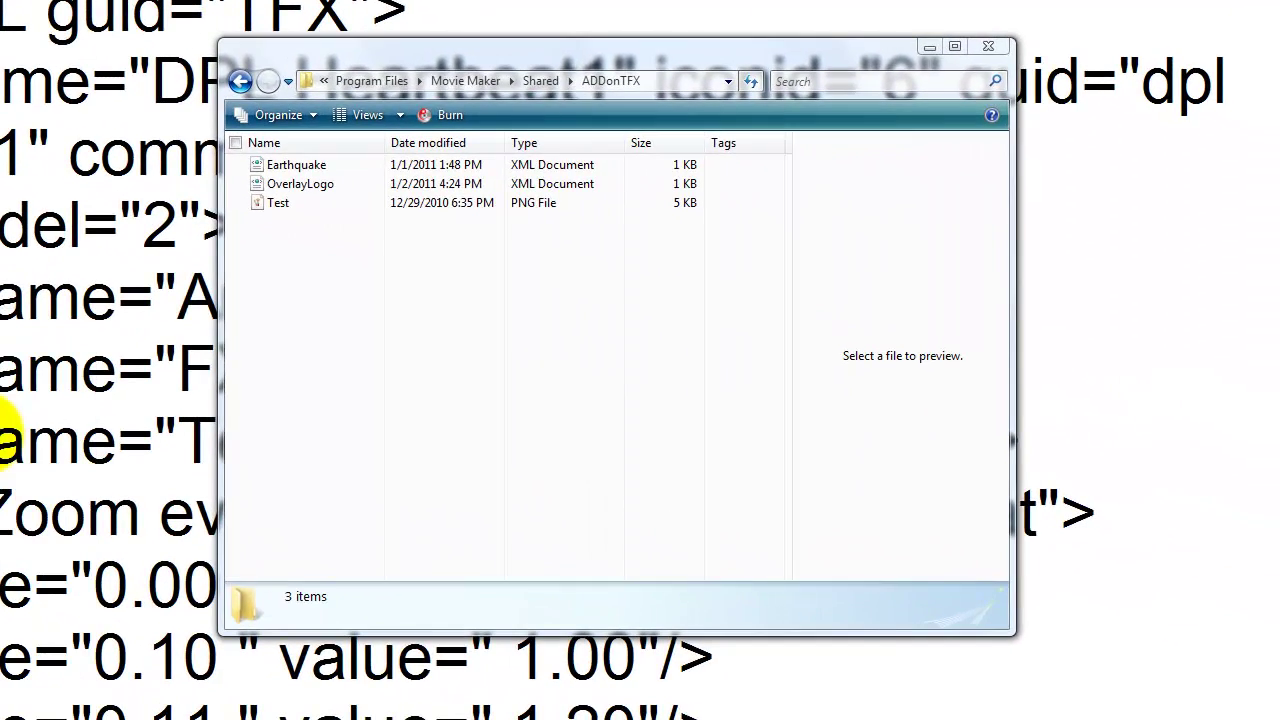
{"action": "scroll", "coordinate": [699, 396], "scroll_direction": "down", "scroll_amount": 10}
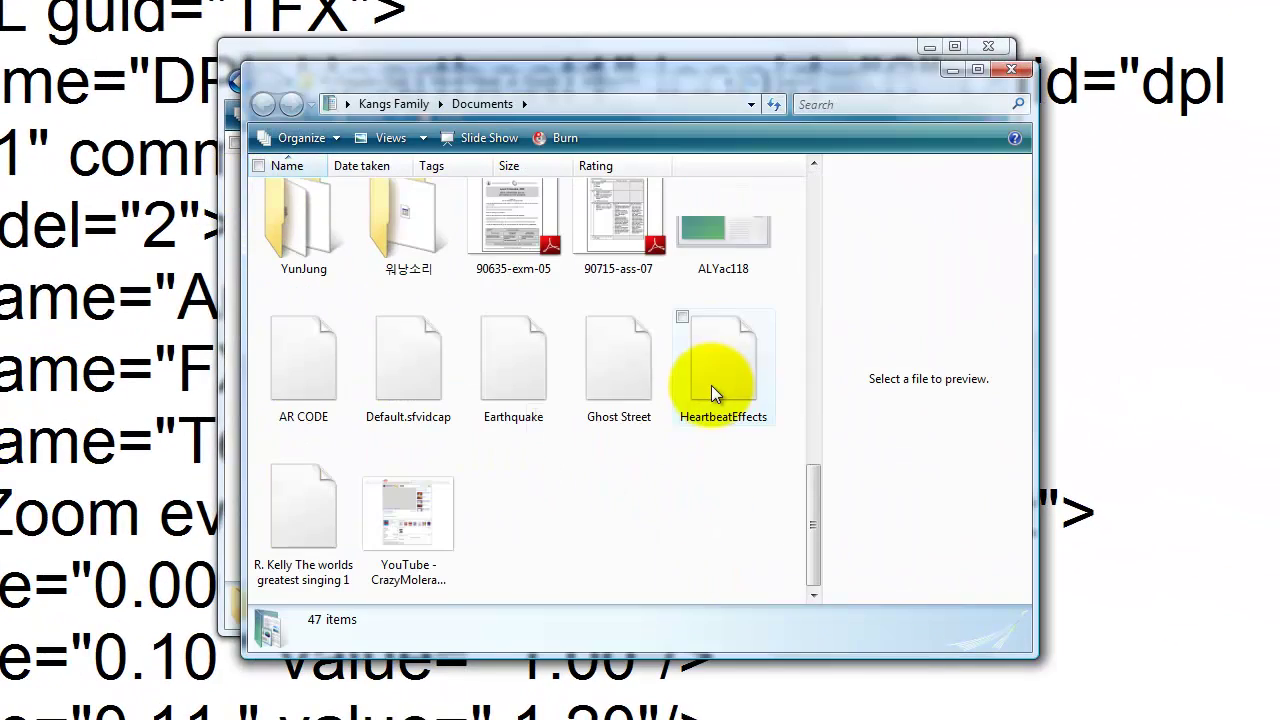
{"action": "scroll", "coordinate": [623, 409], "scroll_direction": "up", "scroll_amount": 5}
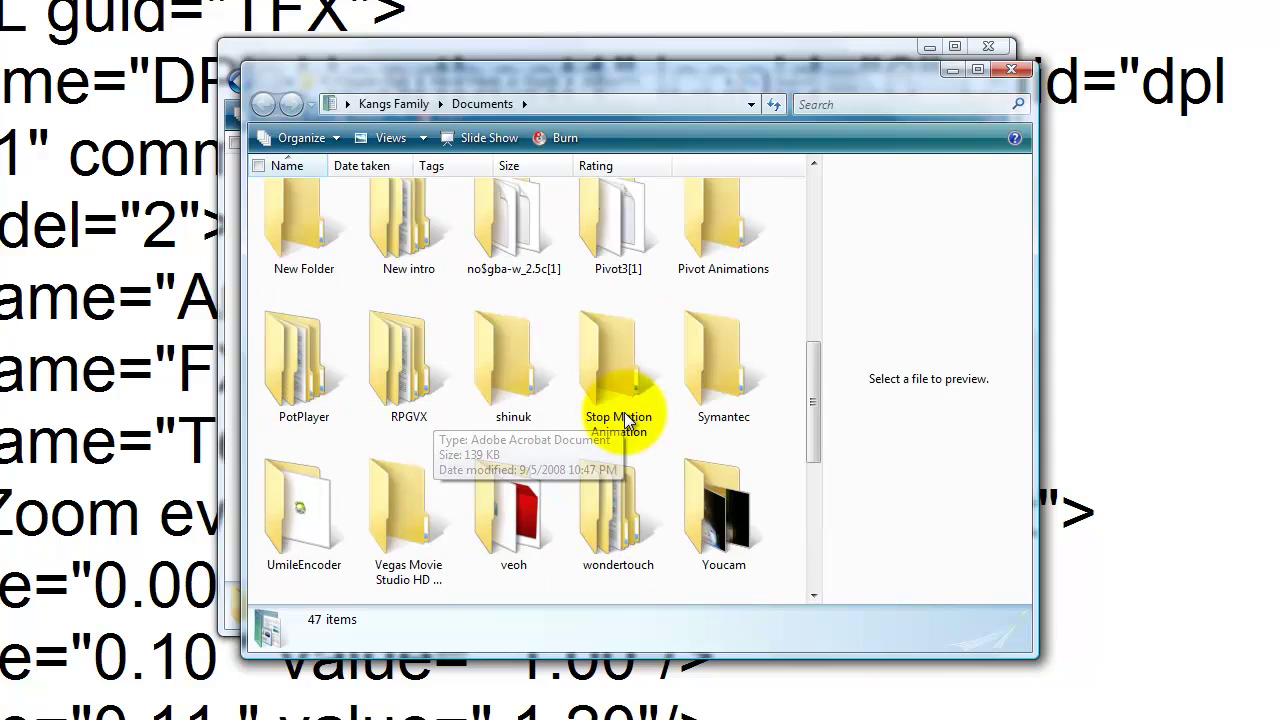
{"action": "scroll", "coordinate": [625, 422], "scroll_direction": "down", "scroll_amount": 3}
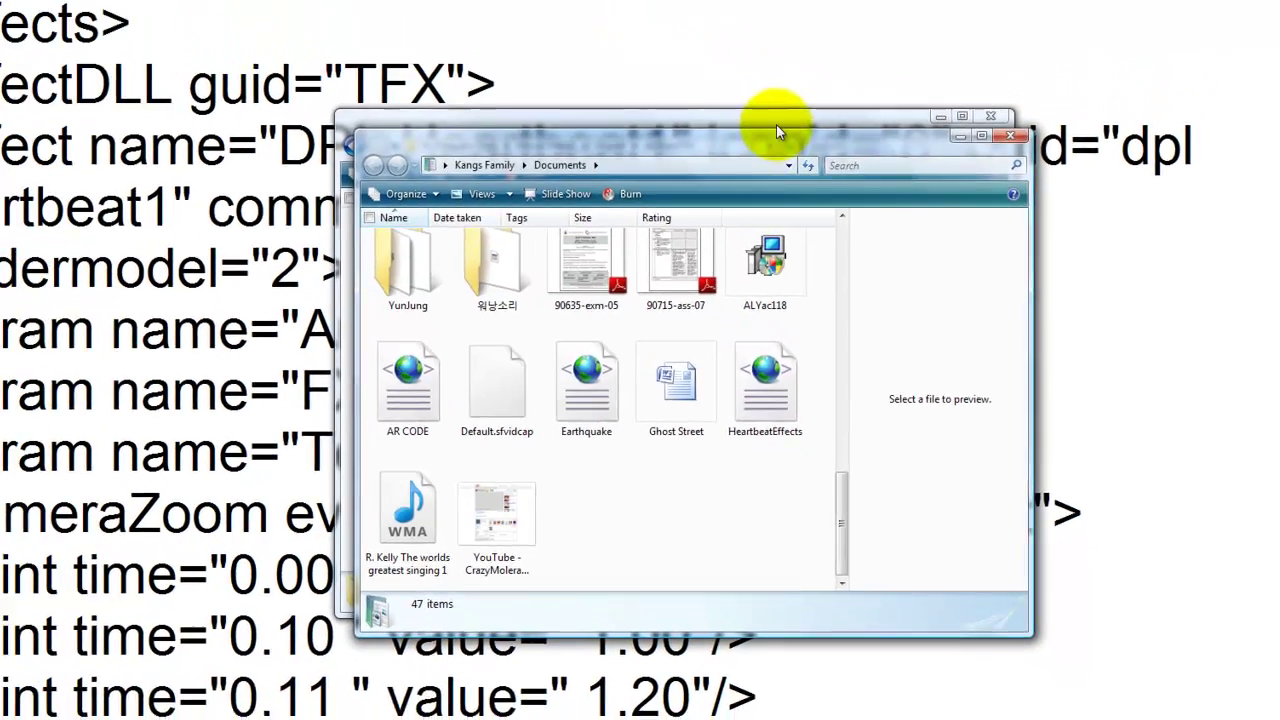
{"action": "left_click_drag", "start_coordinate": [776, 124], "coordinate": [1058, 224]}
Move HeartbeatEffects into the ADDonTFX folder, granting the access permission
{"action": "left_click_drag", "start_coordinate": [1040, 471], "coordinate": [527, 386]}
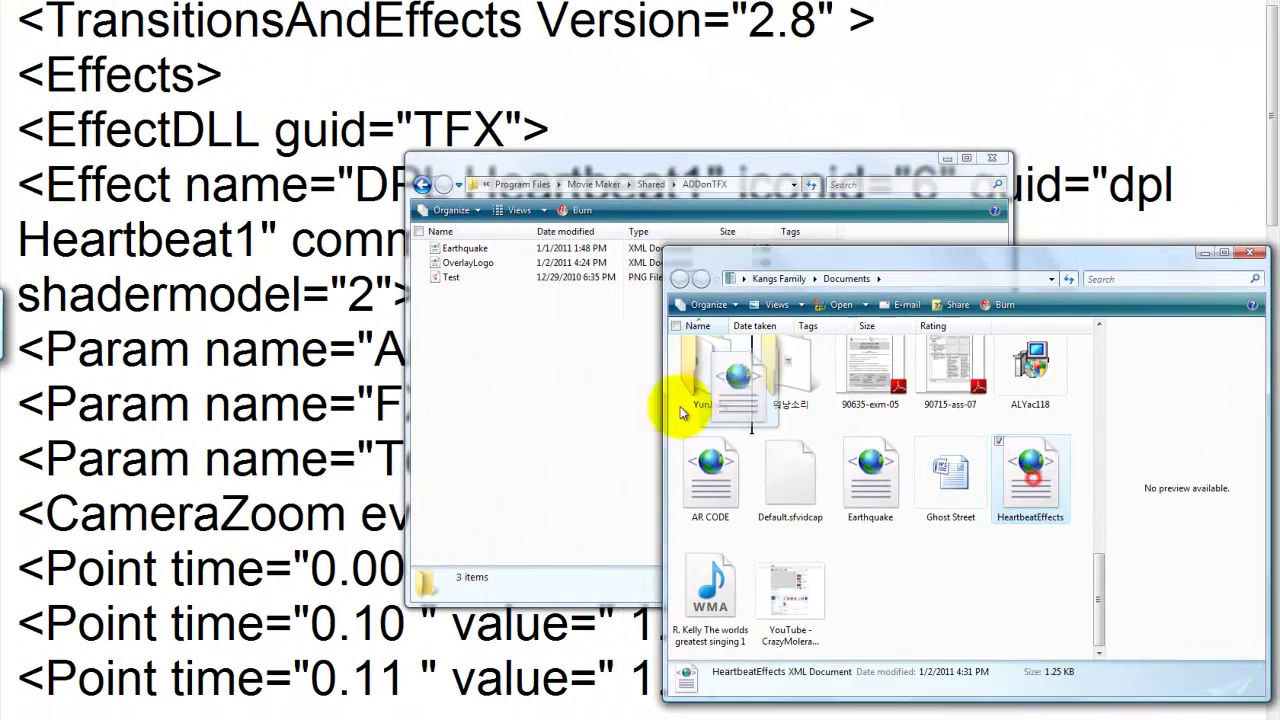
{"action": "left_click_drag", "start_coordinate": [484, 275], "coordinate": [470, 270]}
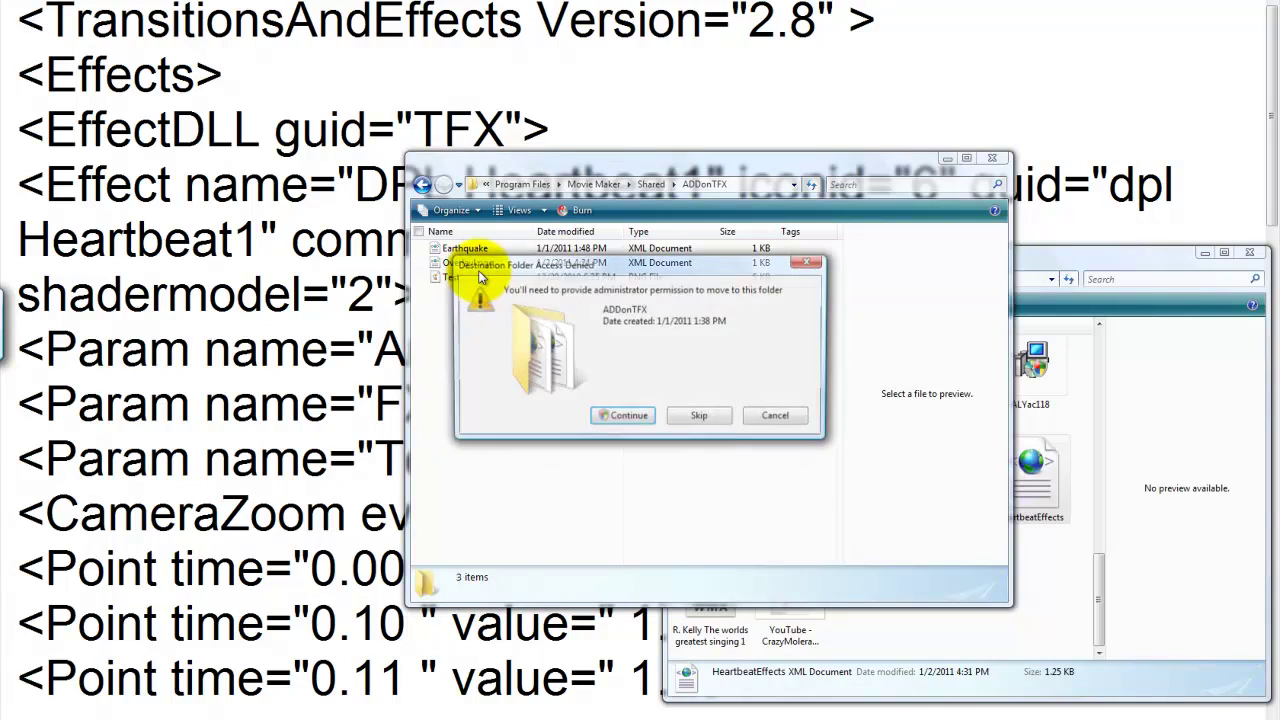
{"action": "left_click", "coordinate": [641, 418]}
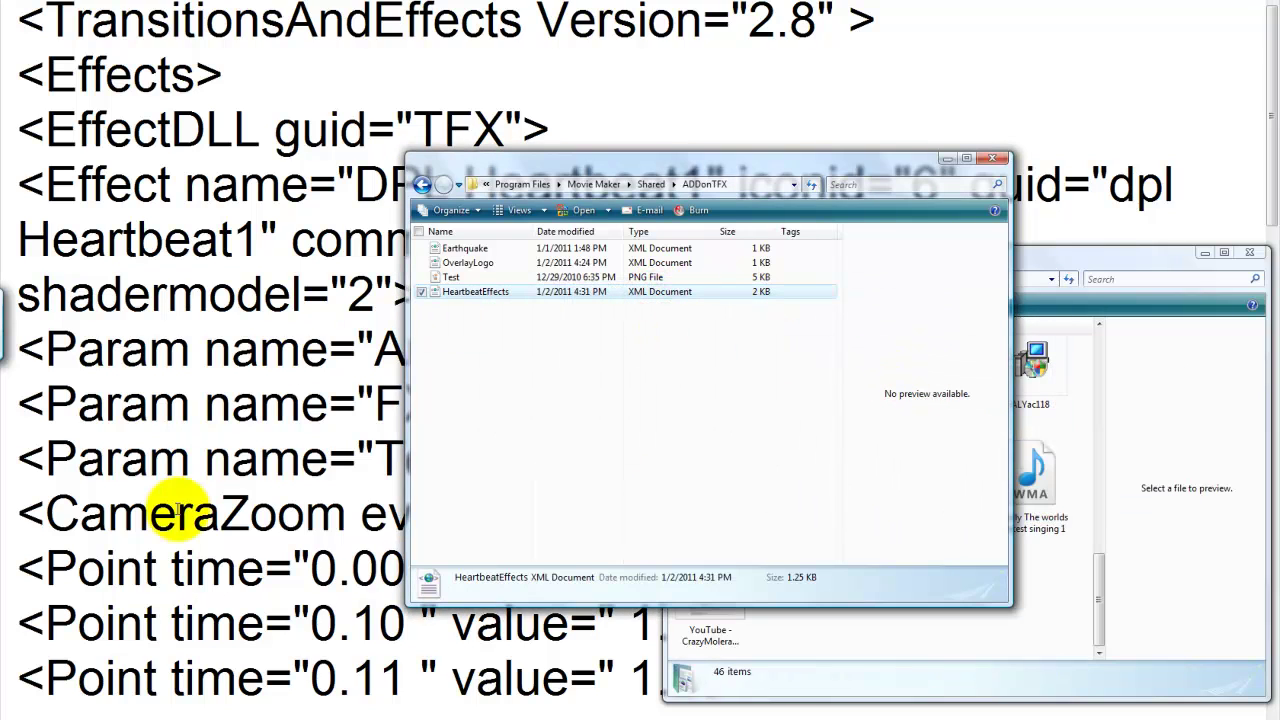
Place the AutoScreenRecorder_01 Dec. 06 14.54 clip from New Folder (9) on the video track and show Effects
{"action": "left_click", "coordinate": [158, 717]}
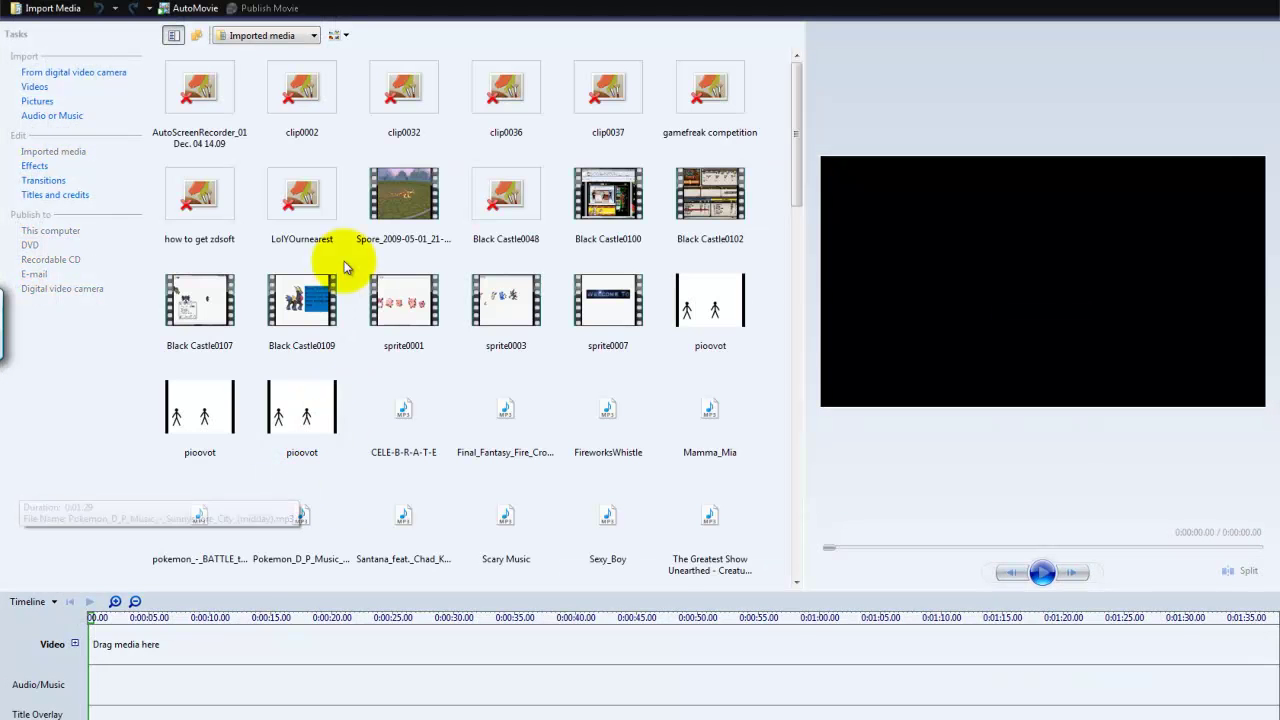
{"action": "left_click", "coordinate": [312, 35]}
{"action": "left_click", "coordinate": [269, 216]}
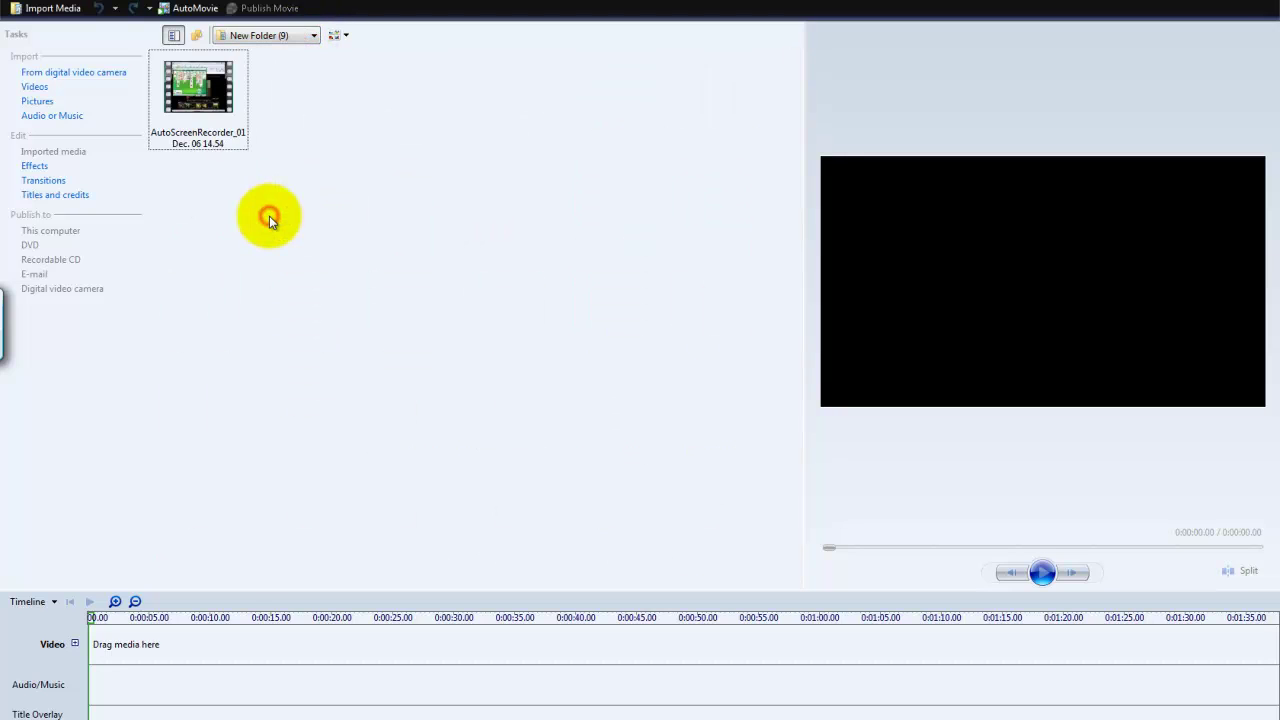
{"action": "left_click_drag", "start_coordinate": [222, 135], "coordinate": [143, 638]}
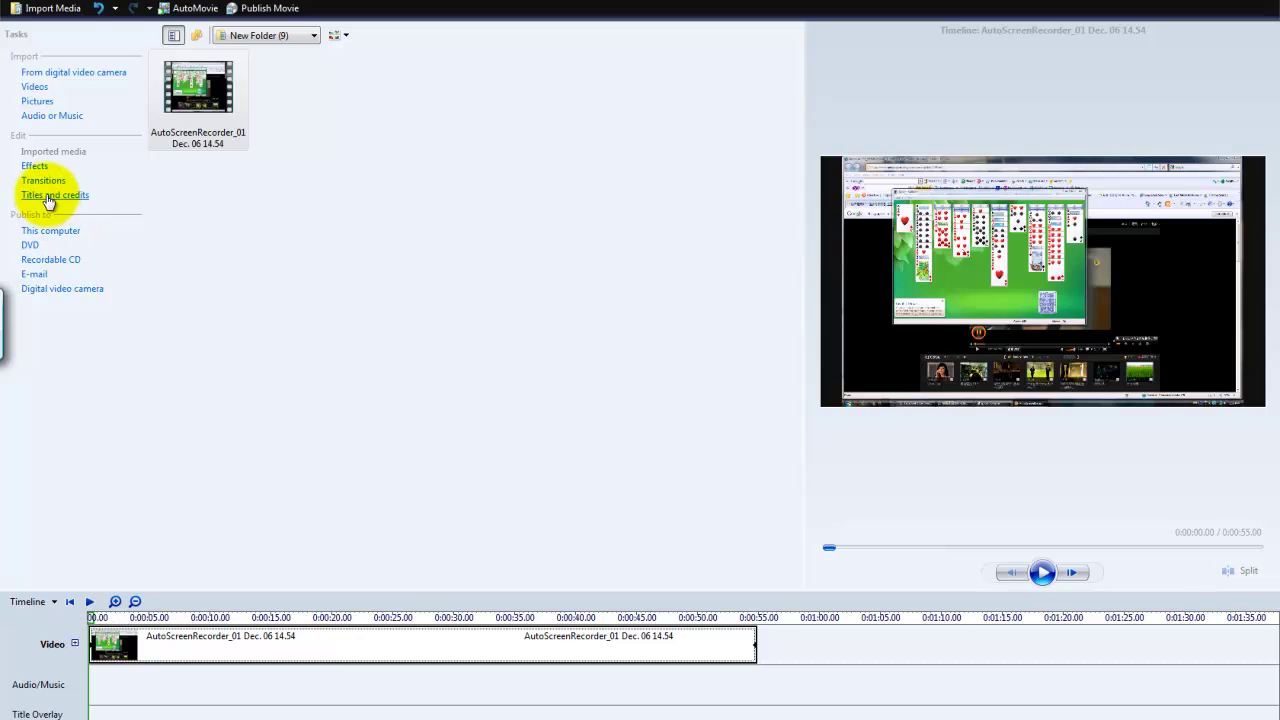
{"action": "left_click", "coordinate": [35, 167]}
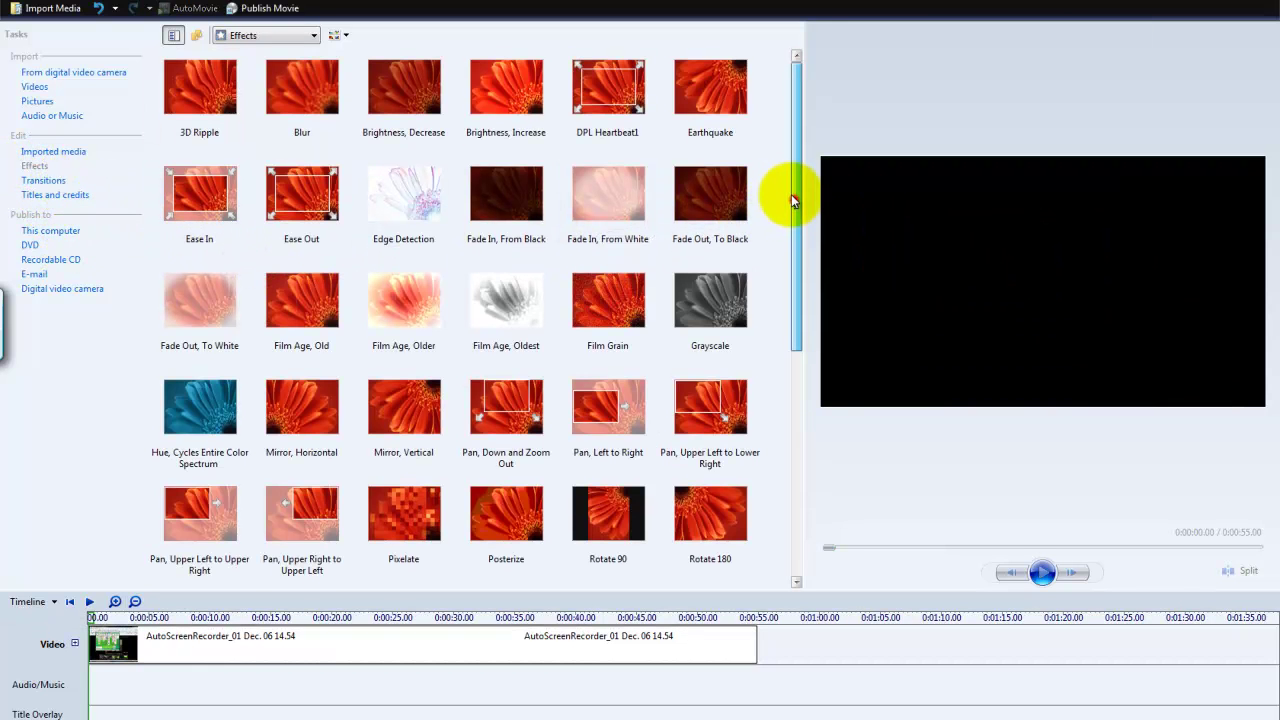
Apply DPL Heartbeat1 to the clip, trim it to 0:00:06.73, and play the preview
{"action": "left_click_drag", "start_coordinate": [606, 104], "coordinate": [460, 628]}
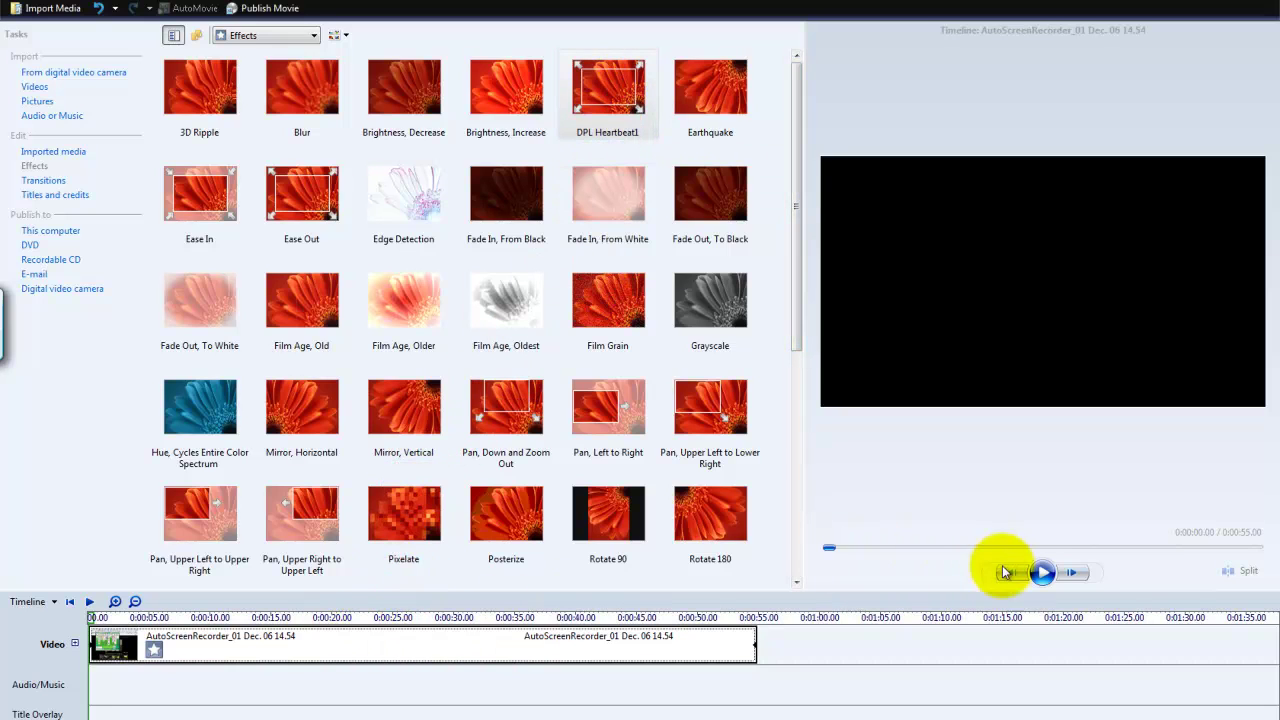
{"action": "left_click", "coordinate": [1041, 572]}
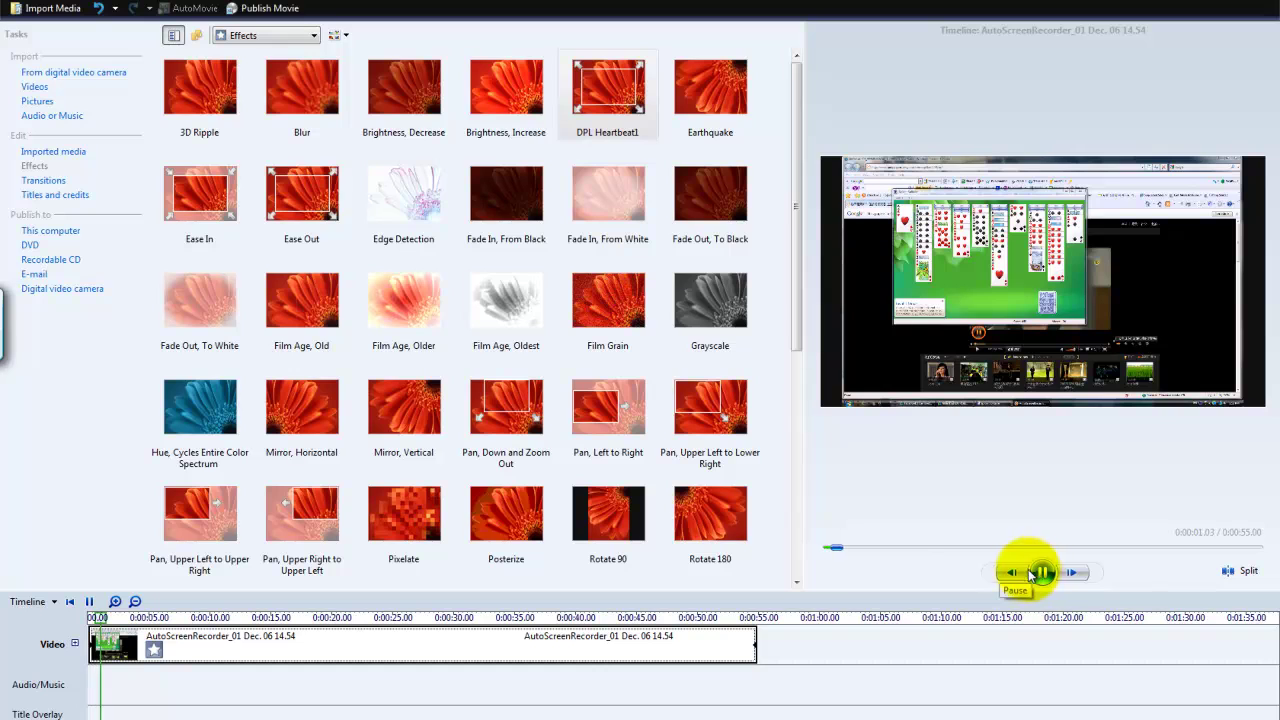
{"action": "left_click_drag", "start_coordinate": [751, 649], "coordinate": [149, 643]}
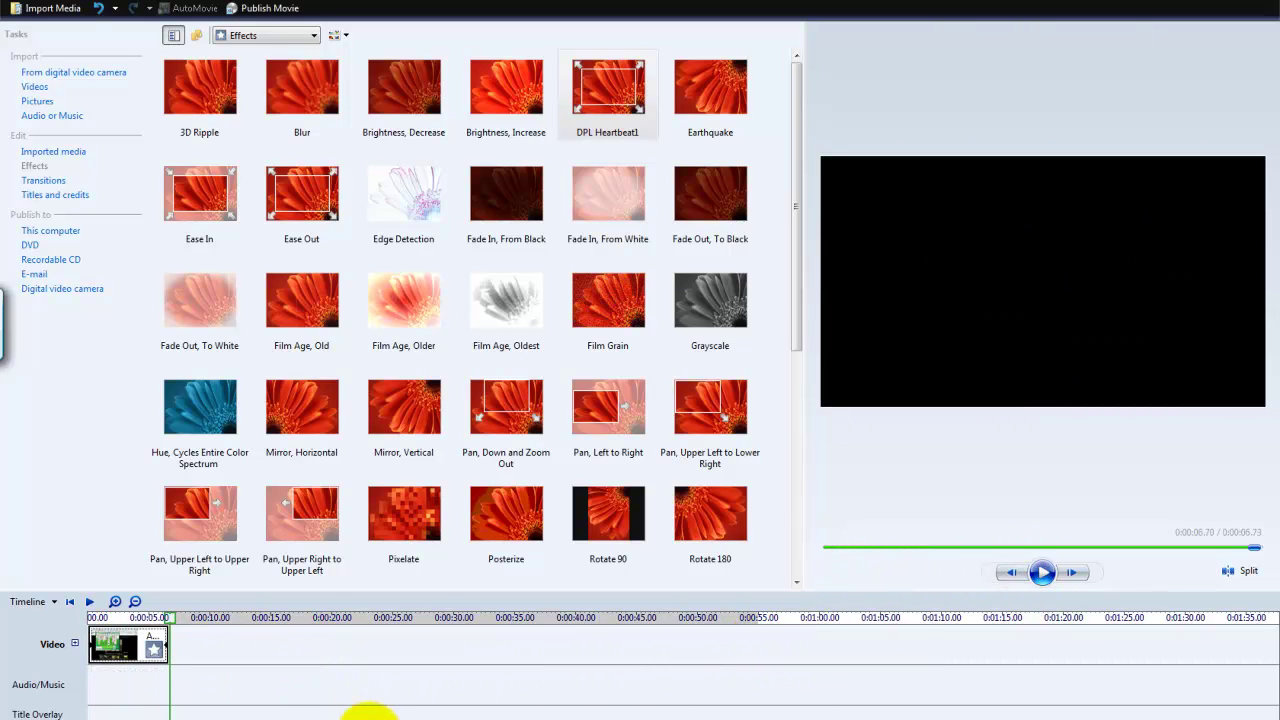
{"action": "left_click", "coordinate": [69, 601]}
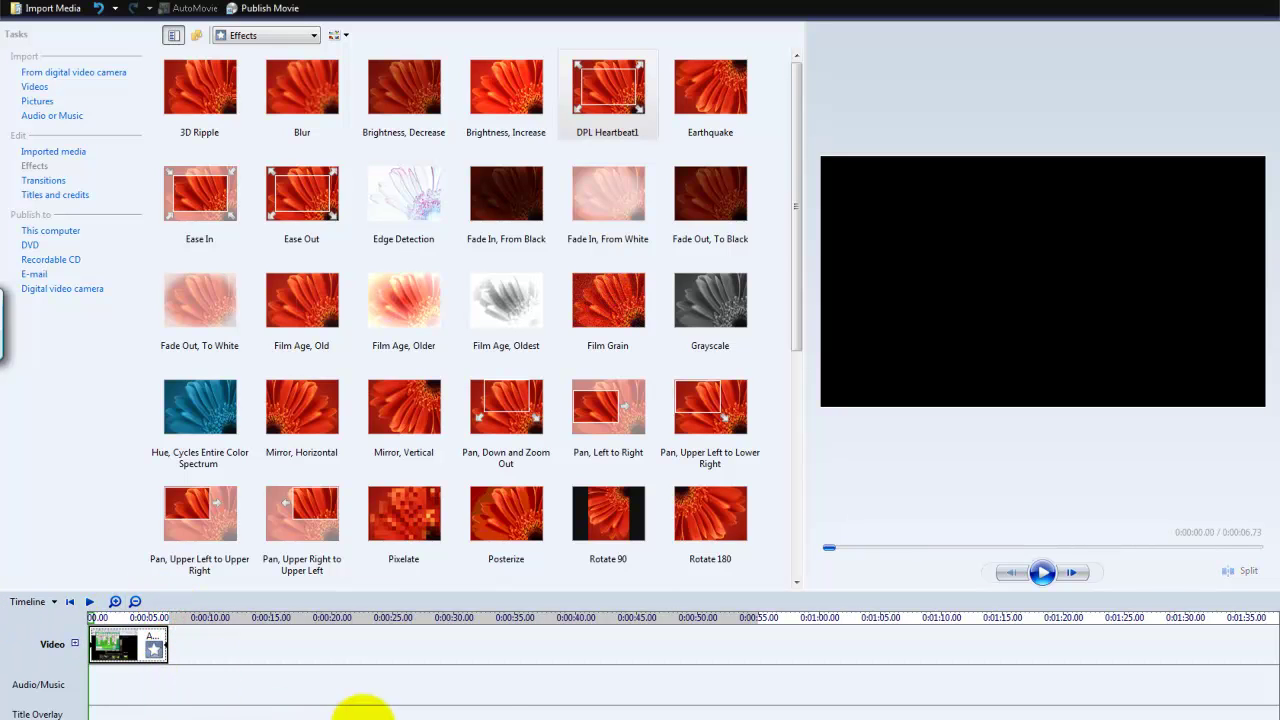
{"action": "left_click", "coordinate": [1042, 572]}
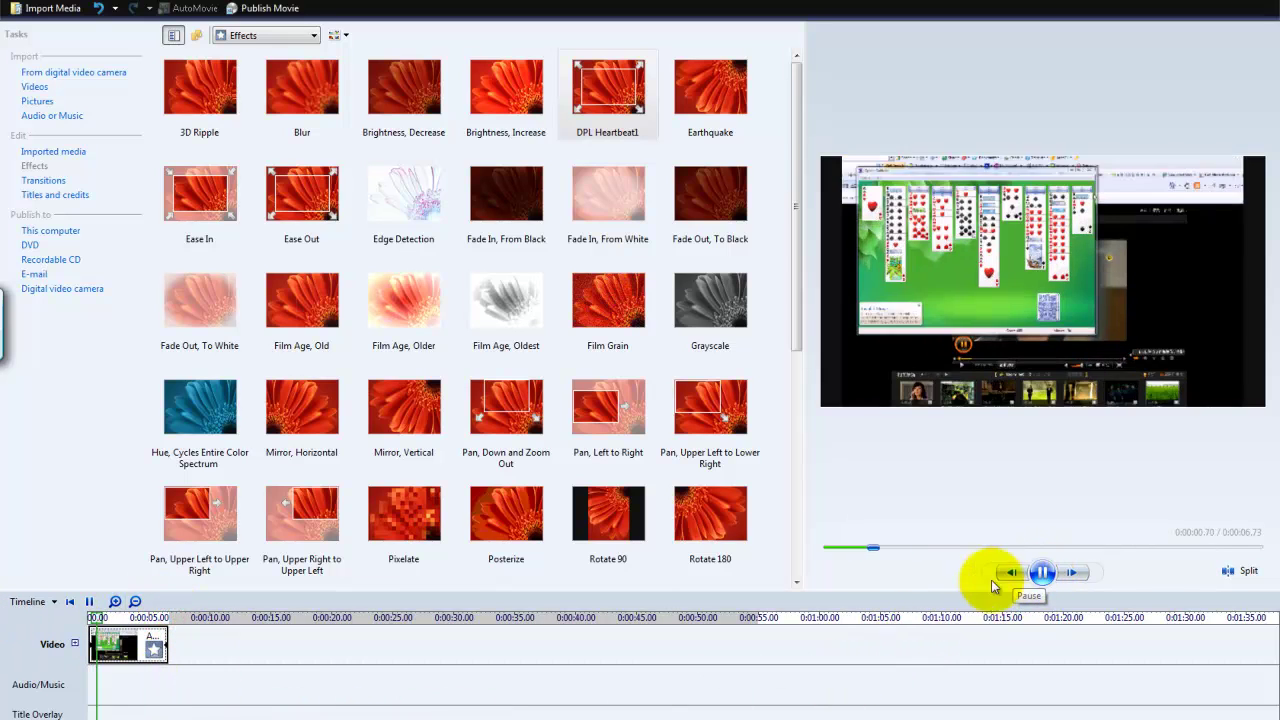